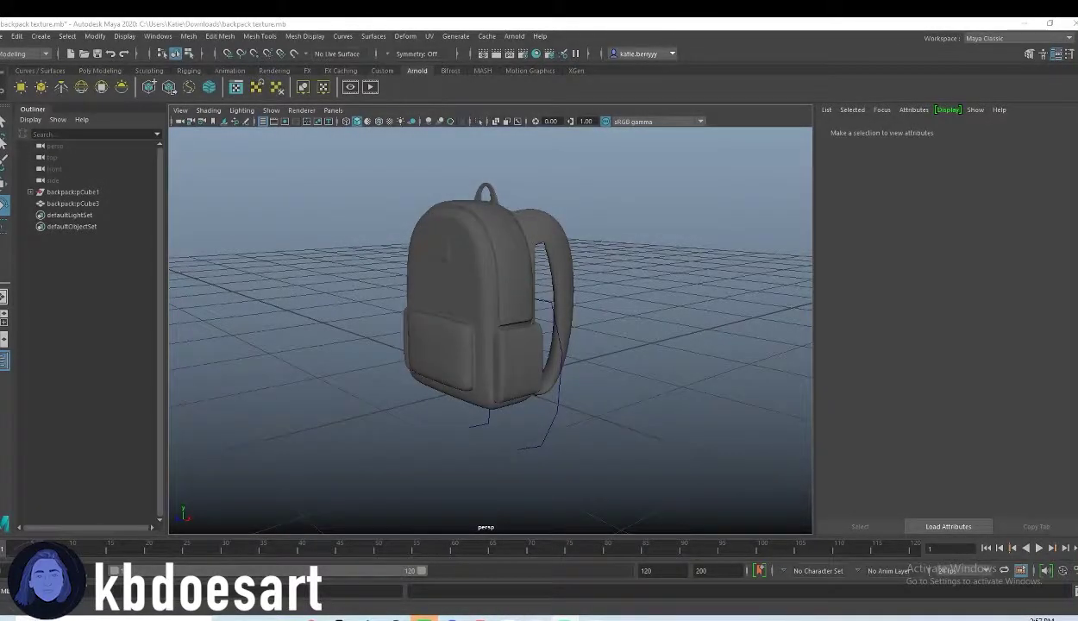
# Step: Select the backpack mesh and delete all non-deformer history and all construction history in the scene
pyautogui.click(518, 350)
pyautogui.keyDown('alt'); pyautogui.moveTo(655, 336); pyautogui.dragTo(794, 346); pyautogui.keyUp('alt')
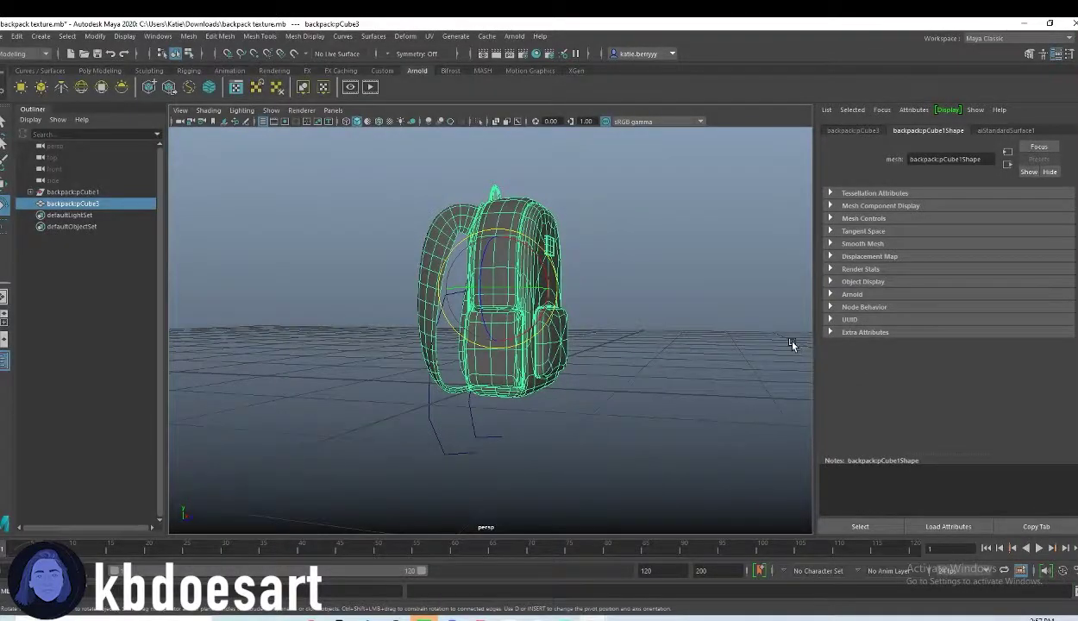
pyautogui.press('w')
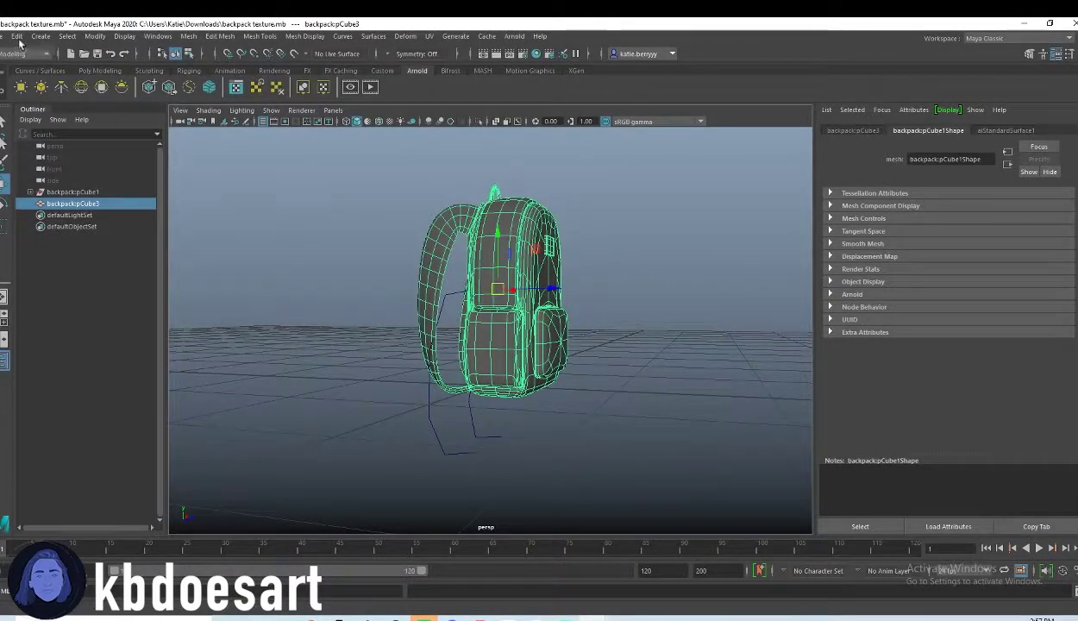
pyautogui.click(17, 37)
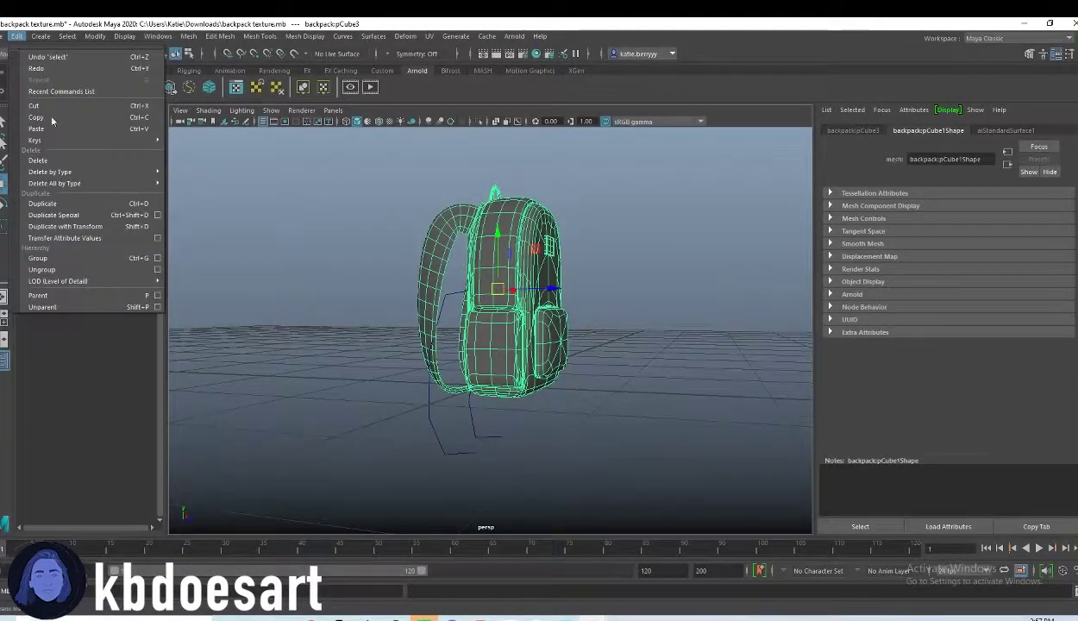
pyautogui.moveTo(100, 178)
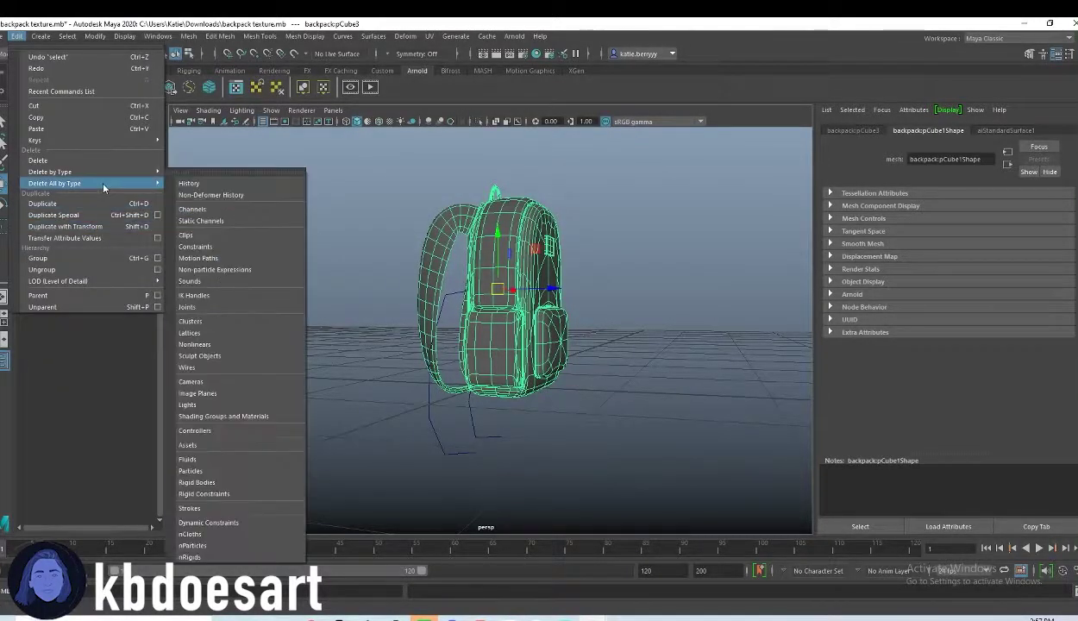
pyautogui.click(224, 192)
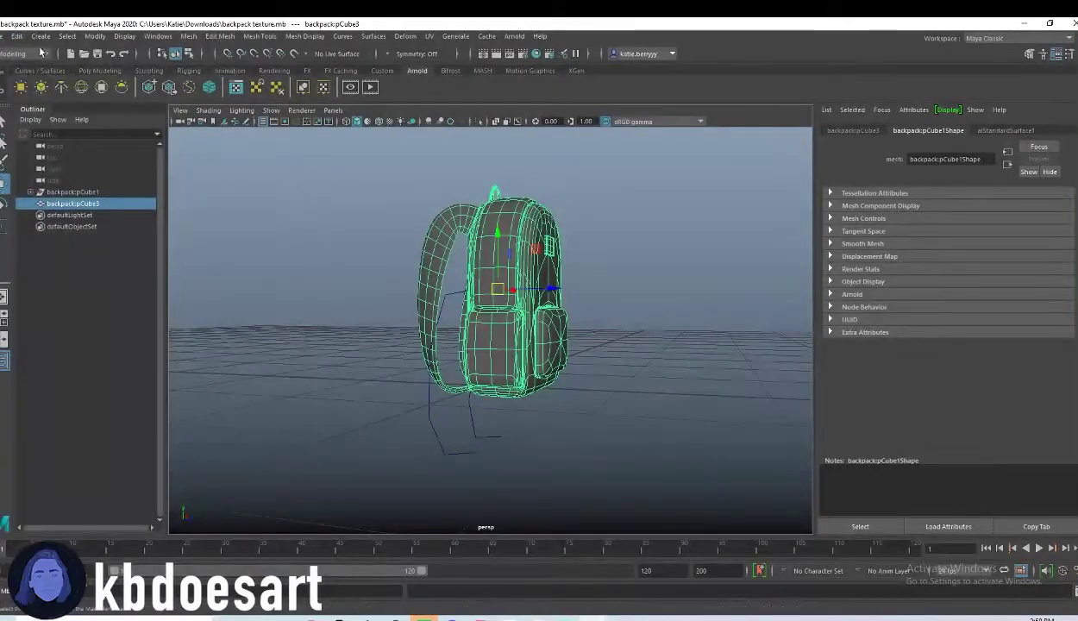
pyautogui.click(7, 37)
pyautogui.moveTo(17, 37)
pyautogui.moveTo(86, 183)
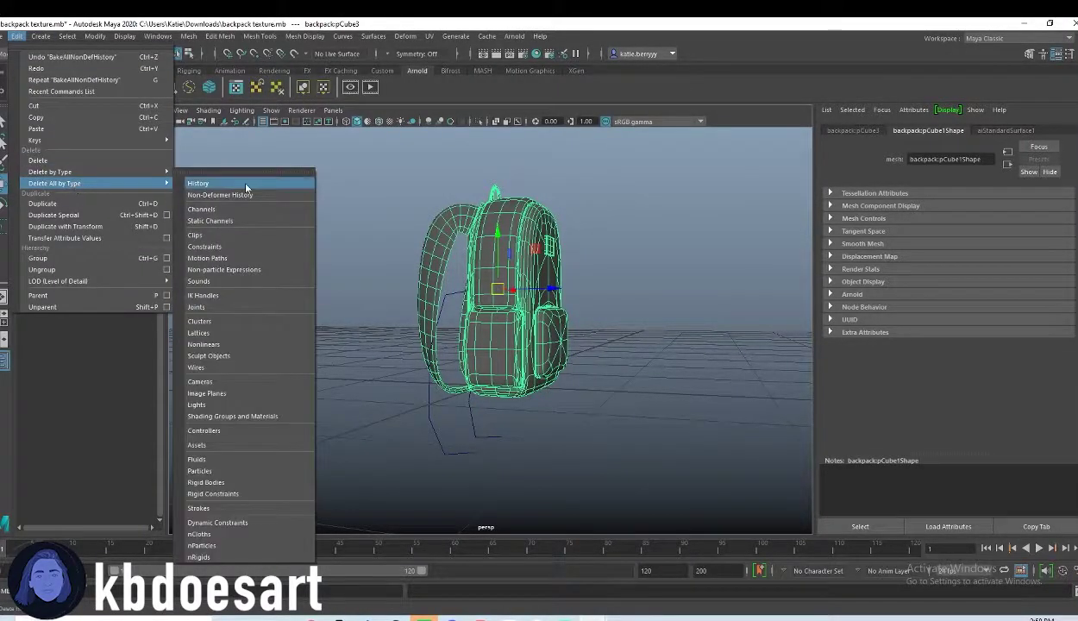
pyautogui.click(244, 185)
pyautogui.keyDown('alt'); pyautogui.moveTo(341, 253); pyautogui.dragTo(539, 286); pyautogui.keyUp('alt')
pyautogui.click(587, 367)
pyautogui.keyDown('alt'); pyautogui.moveTo(587, 368); pyautogui.dragTo(510, 392); pyautogui.keyUp('alt')
pyautogui.click(491, 371)
pyautogui.click(587, 380)
pyautogui.keyDown('alt'); pyautogui.moveTo(587, 379); pyautogui.dragTo(432, 332); pyautogui.keyUp('alt')
pyautogui.click(521, 377)
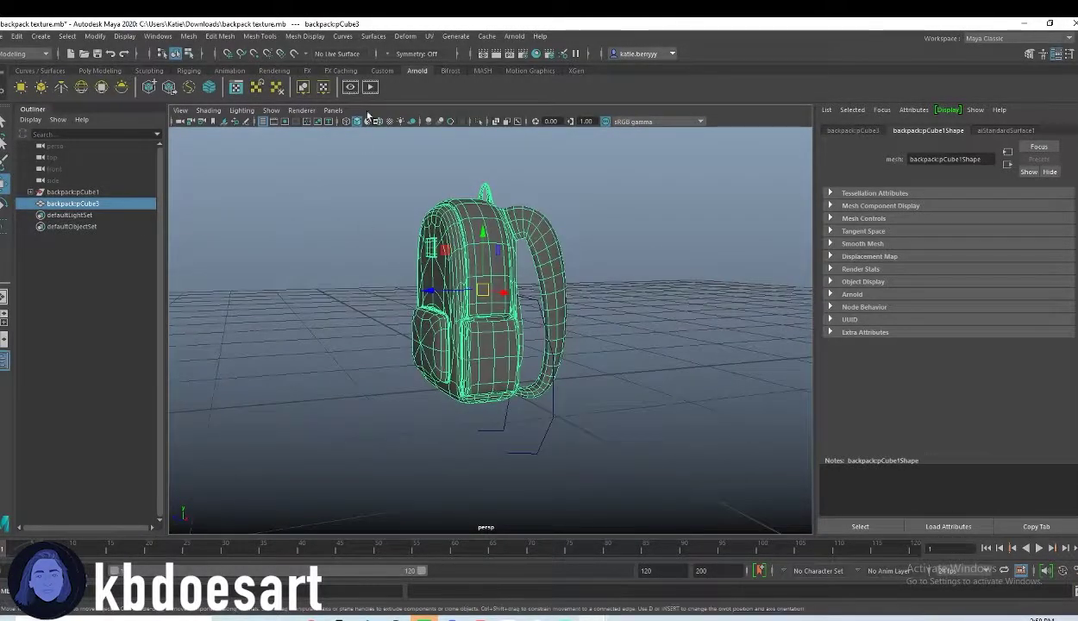
# Step: Add an Arnold skydome light and a polygon plane scaled up as a large floor beneath the backpack
pyautogui.click(78, 87)
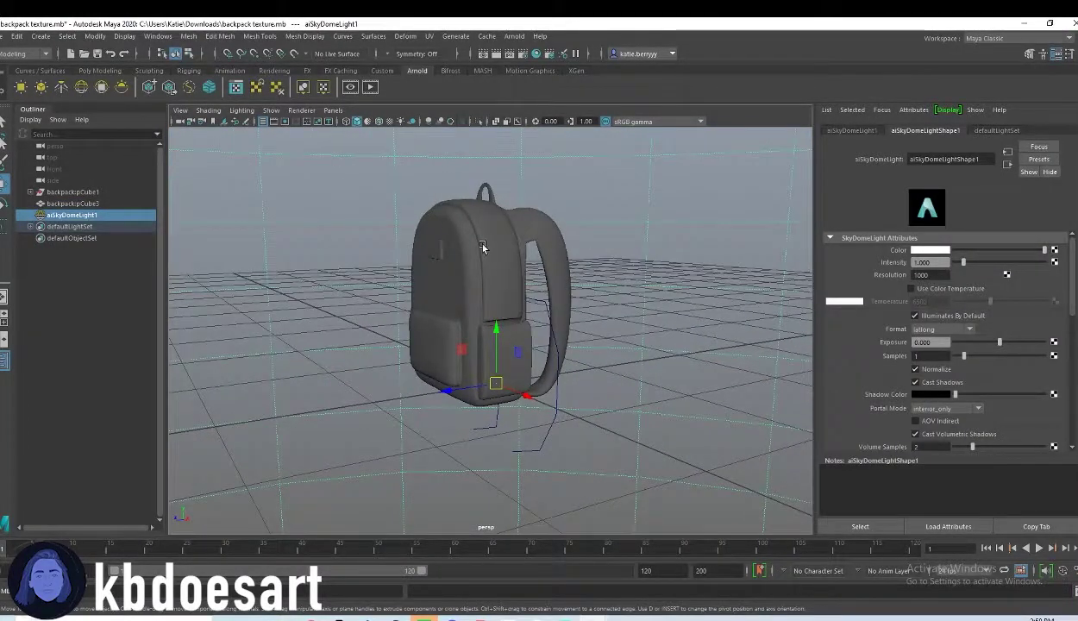
pyautogui.click(91, 69)
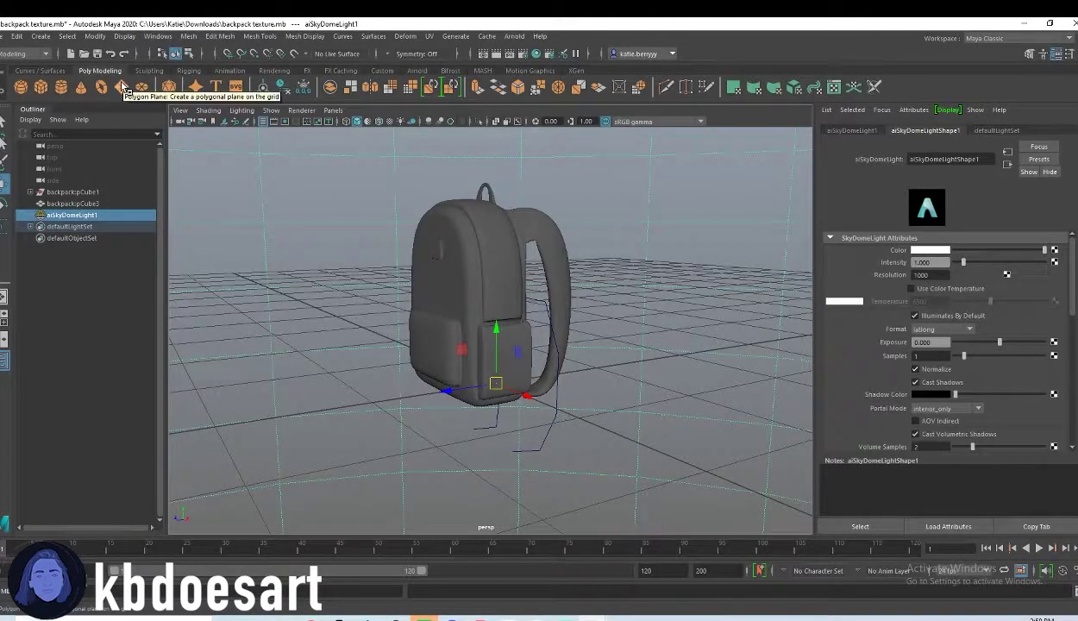
pyautogui.click(122, 87)
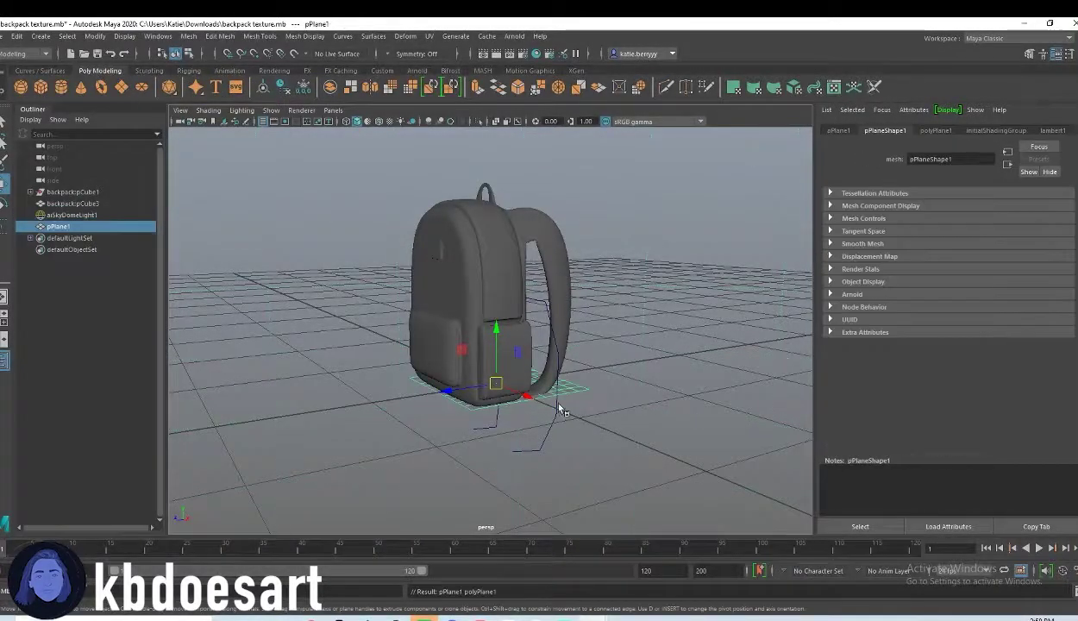
pyautogui.moveTo(494, 386); pyautogui.dragTo(1004, 324)
pyautogui.keyDown('alt'); pyautogui.moveTo(645, 407); pyautogui.dragTo(498, 346); pyautogui.keyUp('alt')
pyautogui.keyDown('alt'); pyautogui.moveTo(561, 323); pyautogui.dragTo(567, 349); pyautogui.keyUp('alt')
# Step: Assign a new Arnold aiStandardSurface material to the backpack mesh
pyautogui.click(525, 320)
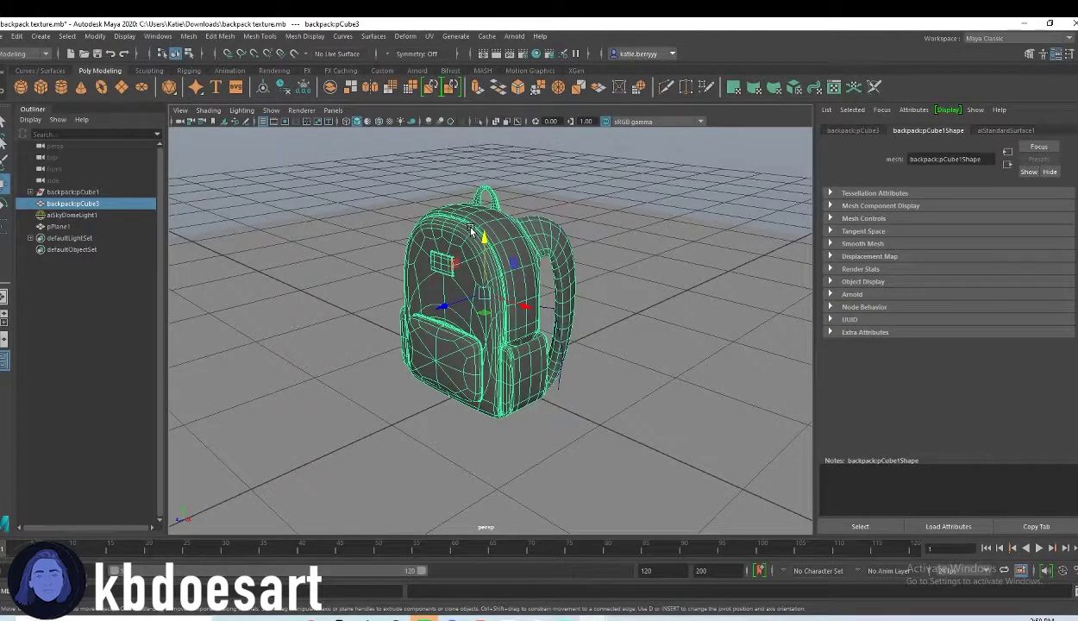
pyautogui.moveTo(471, 221); pyautogui.dragTo(464, 499, button='right')
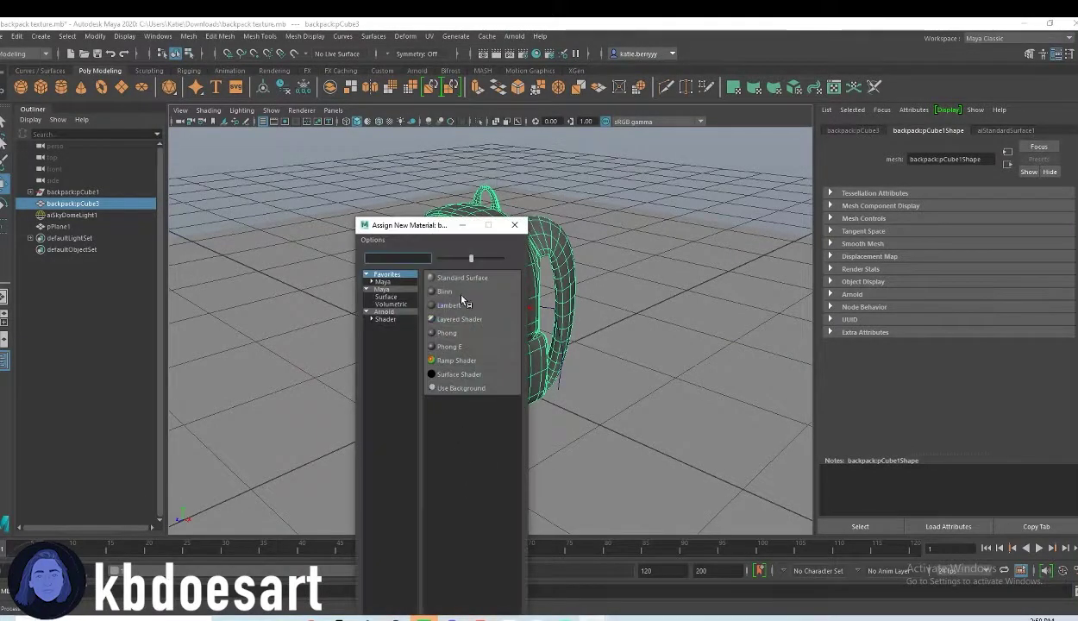
pyautogui.click(384, 318)
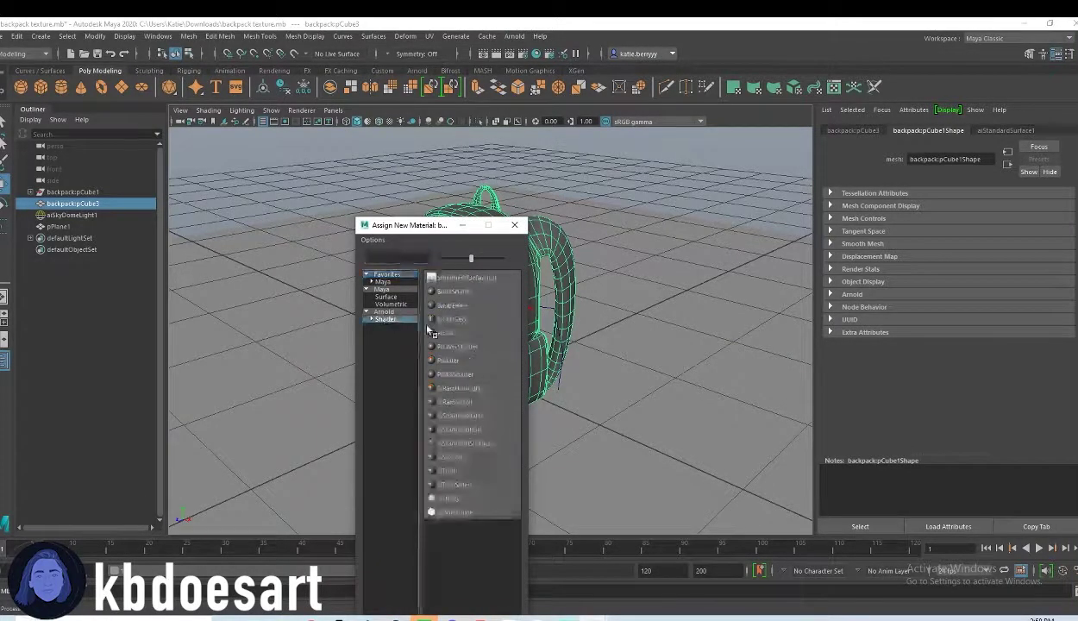
pyautogui.click(472, 443)
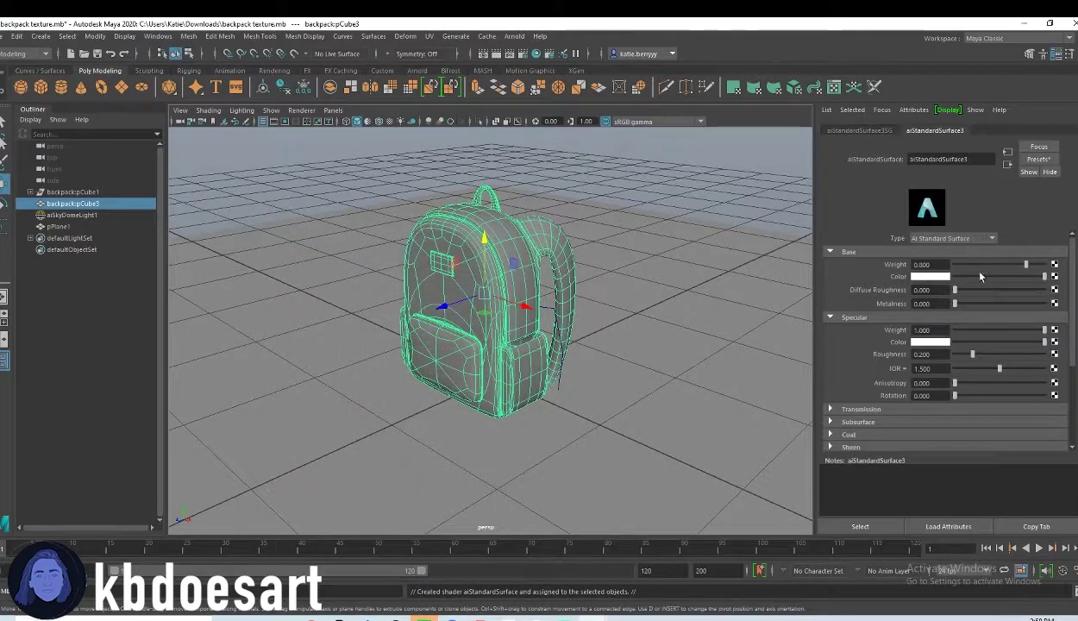
# Step: Connect a Leather texture to the base color of the backpack's aiStandardSurface material
pyautogui.click(1055, 276)
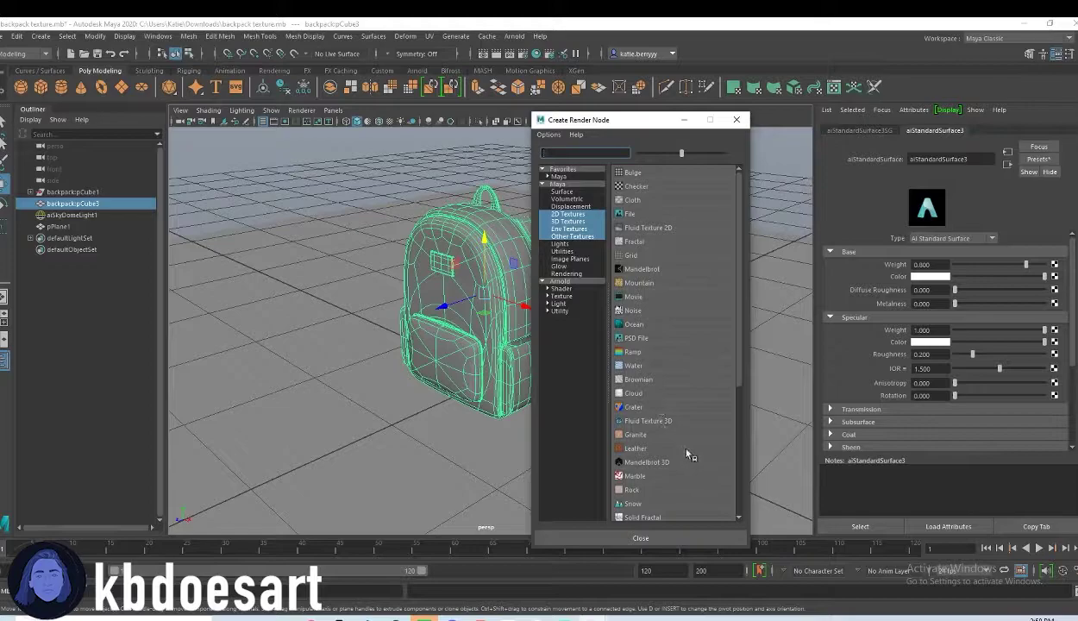
pyautogui.scroll(-3, 685, 444)
pyautogui.scroll(3, 690, 440)
pyautogui.scroll(-2, 687, 436)
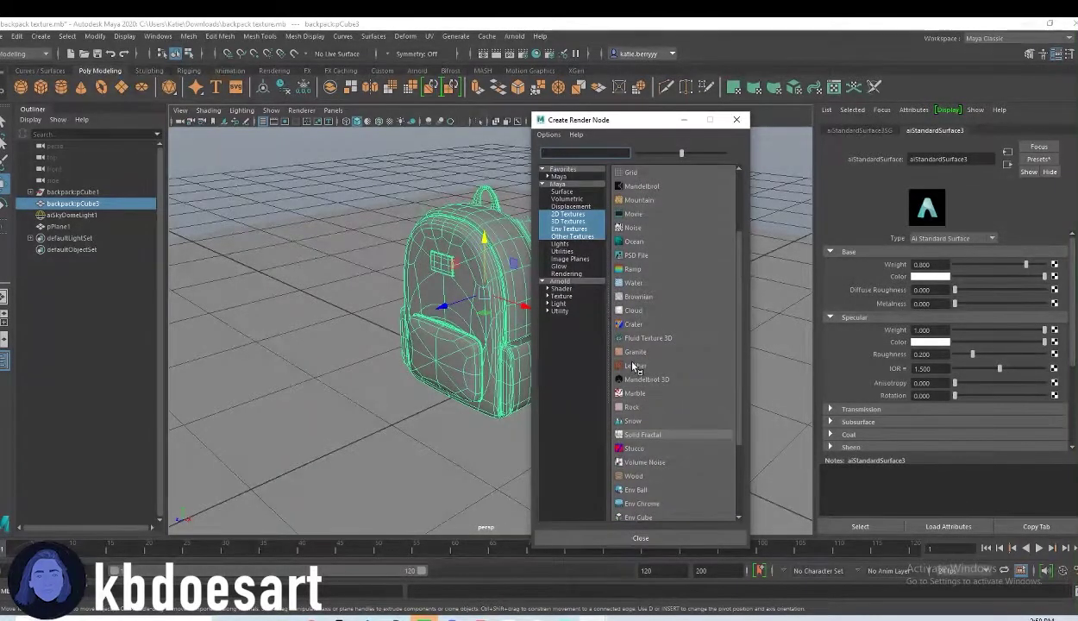
pyautogui.scroll(-1, 637, 367)
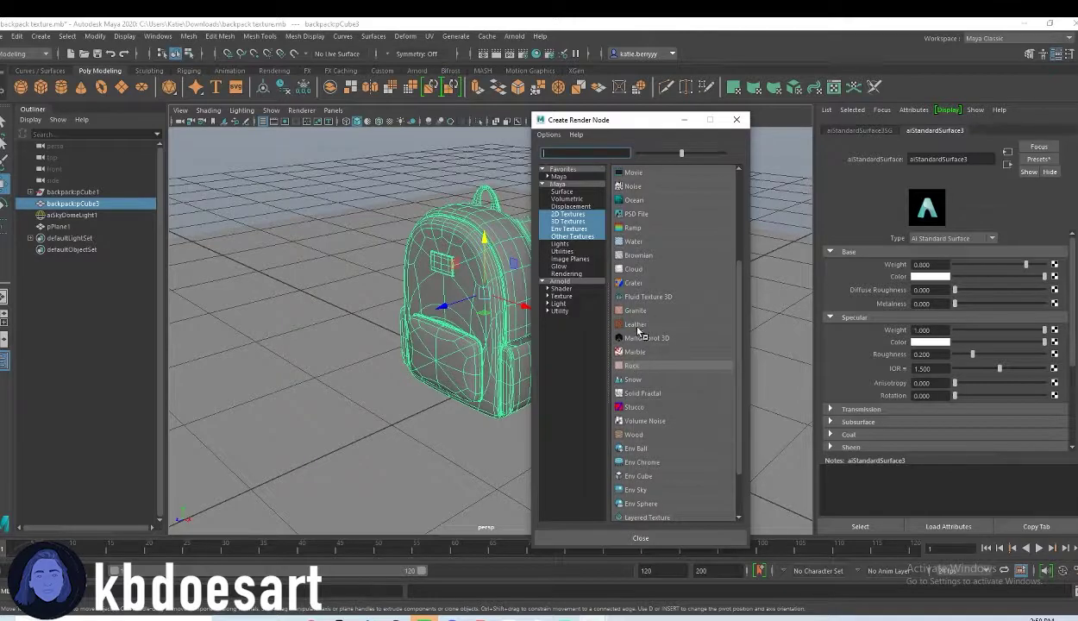
pyautogui.click(635, 325)
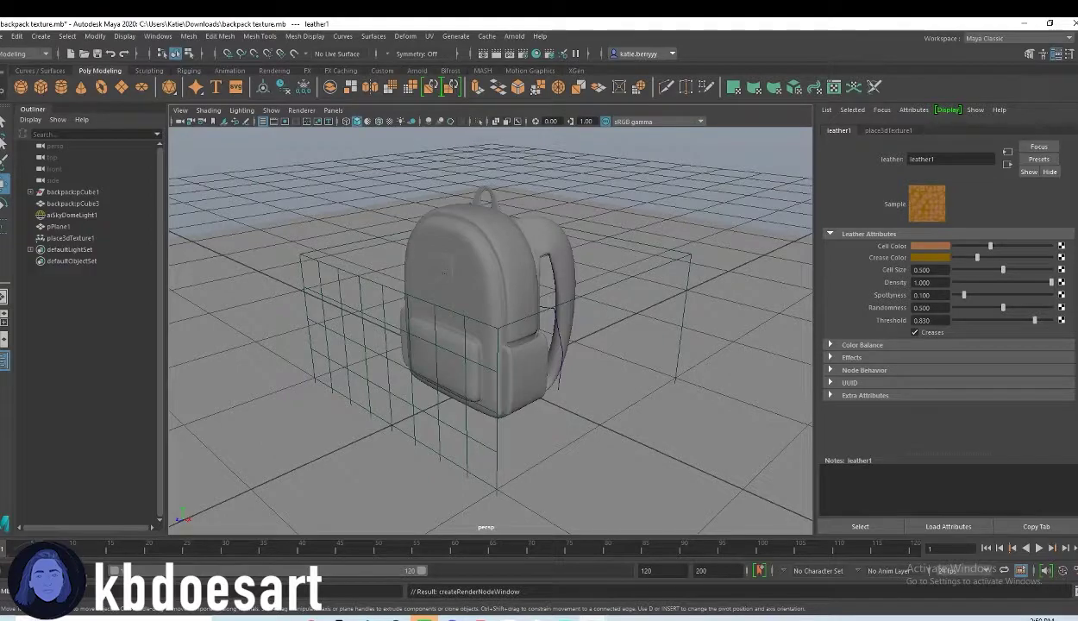
# Step: Open the Arnold RenderView to render the scene, with the whole image fitted in its window
pyautogui.click(517, 36)
pyautogui.click(526, 56)
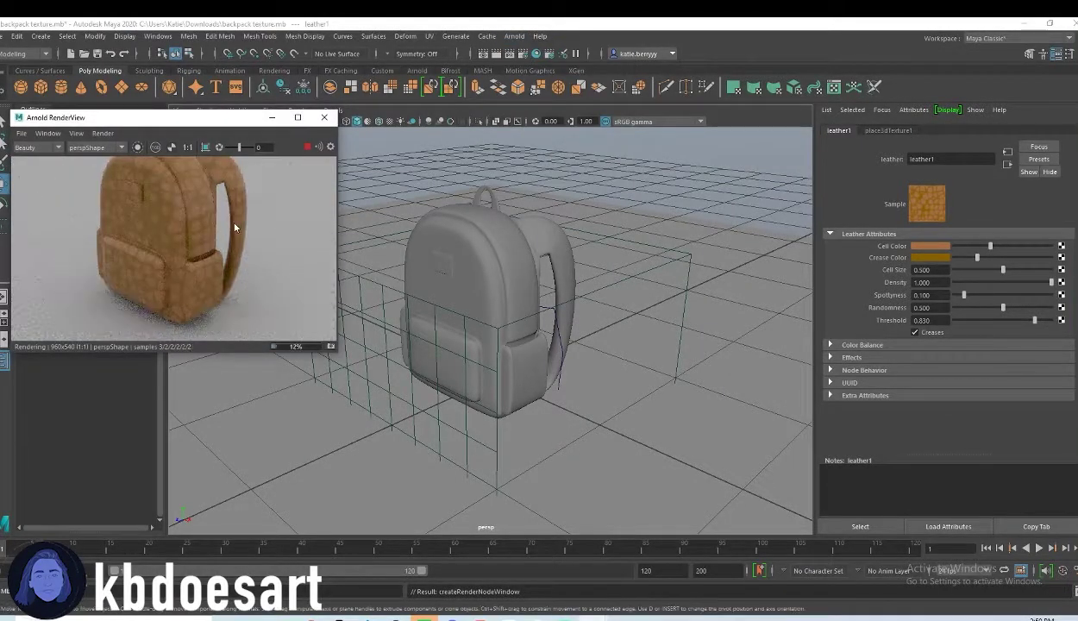
pyautogui.scroll(-4, 204, 208)
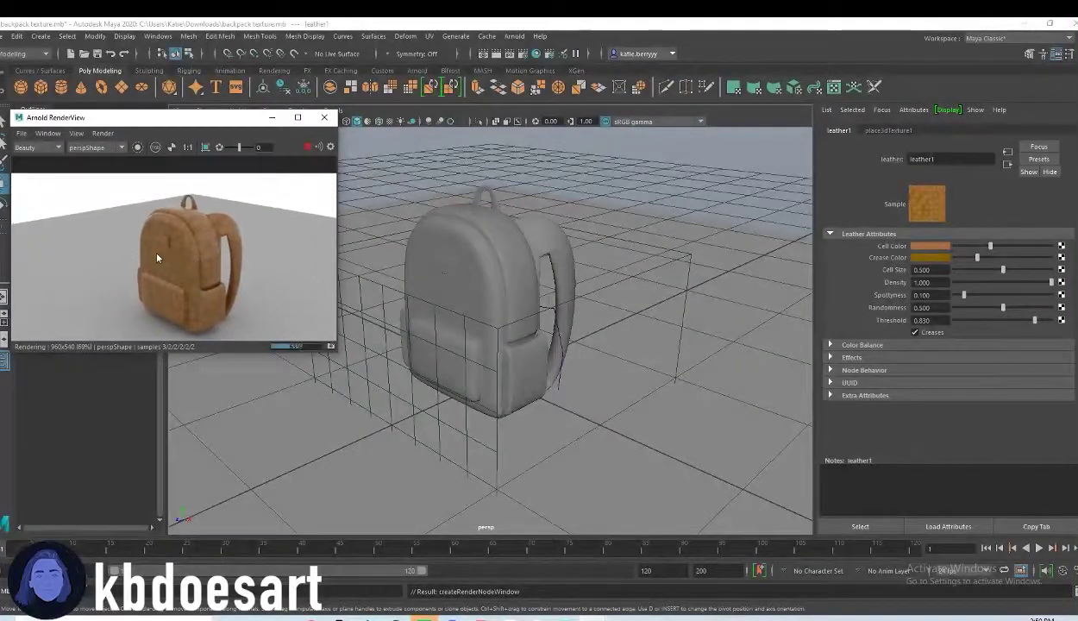
pyautogui.scroll(-4, 204, 236)
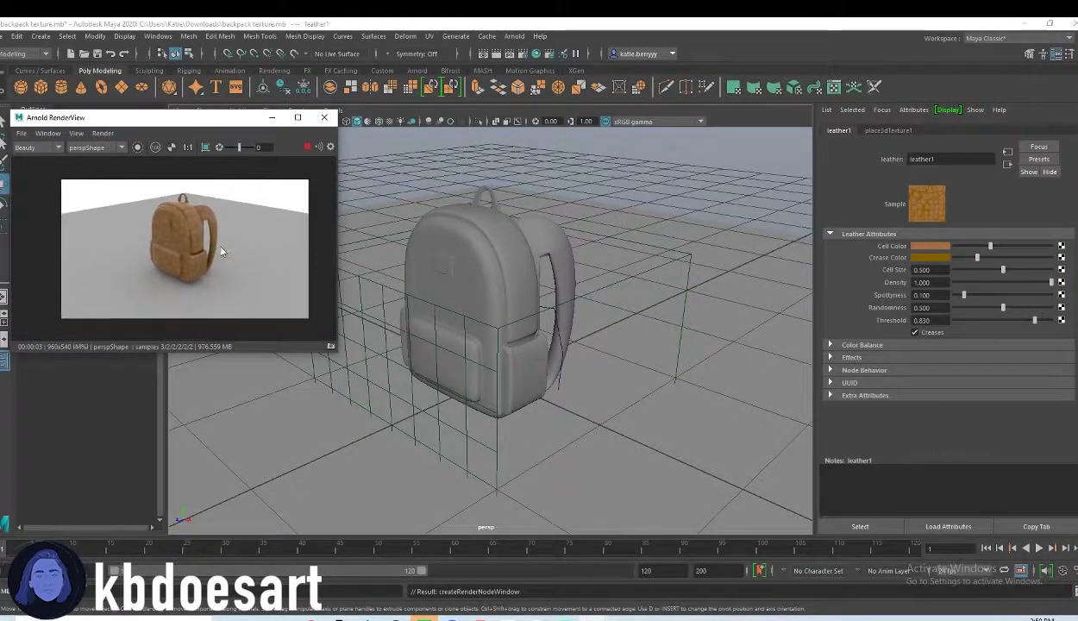
# Step: Set the leather texture's cell size to 0.078 and its randomness to 0.940, keeping the backpack framed close up
pyautogui.keyDown('alt'); pyautogui.moveTo(399, 285); pyautogui.dragTo(498, 303, button='right'); pyautogui.keyUp('alt')
pyautogui.keyDown('alt'); pyautogui.moveTo(498, 303); pyautogui.dragTo(599, 271); pyautogui.keyUp('alt')
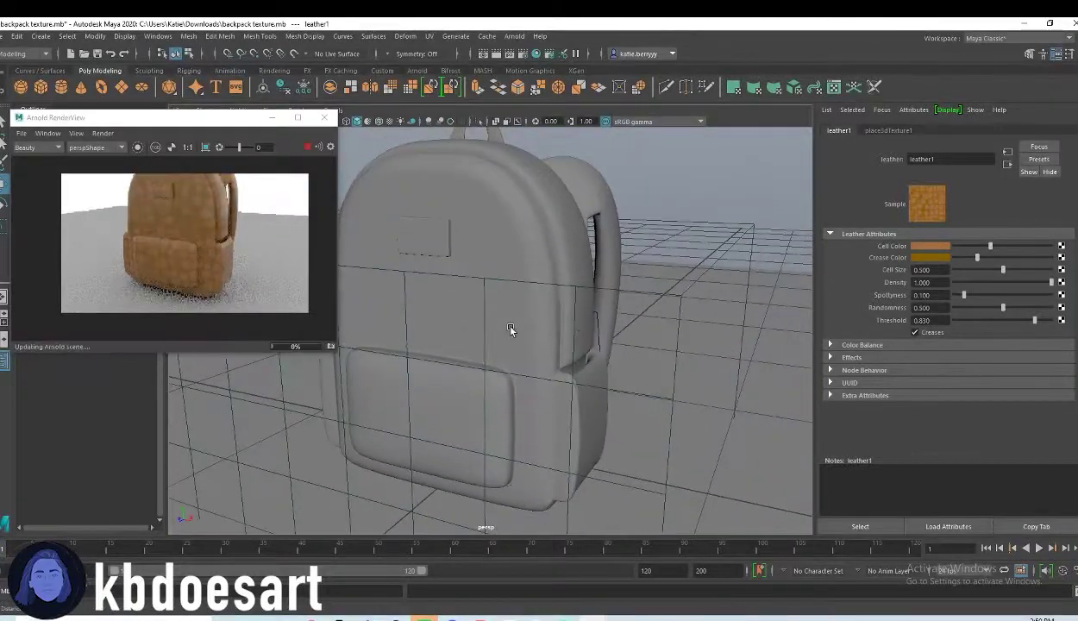
pyautogui.keyDown('alt'); pyautogui.moveTo(510, 330); pyautogui.dragTo(551, 298); pyautogui.keyUp('alt')
pyautogui.moveTo(980, 274); pyautogui.dragTo(976, 272)
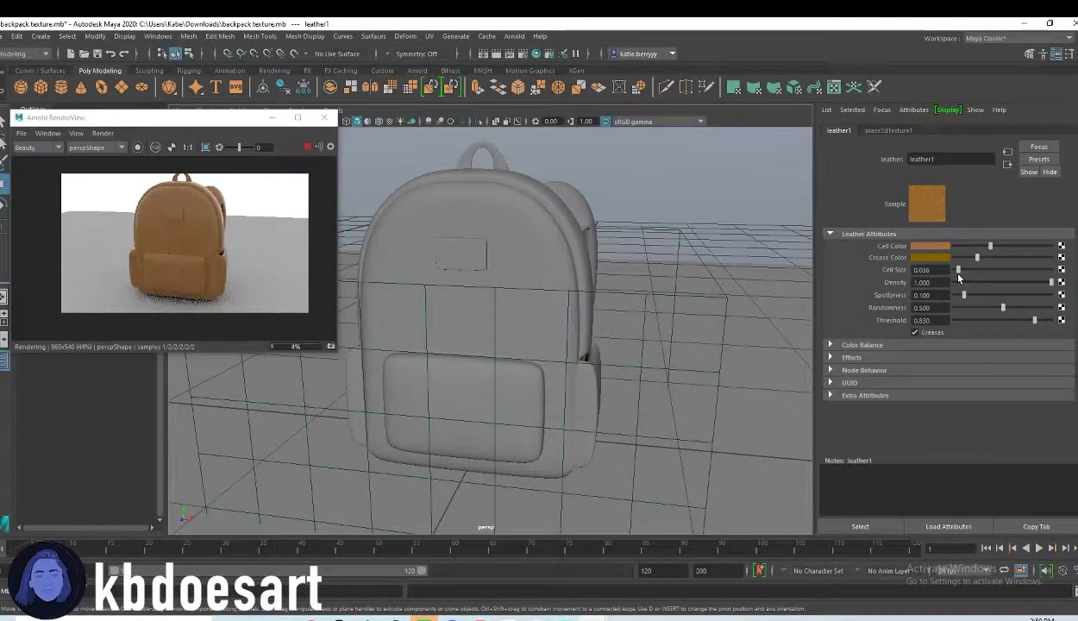
pyautogui.keyDown('alt'); pyautogui.moveTo(590, 313); pyautogui.dragTo(703, 312, button='right'); pyautogui.keyUp('alt')
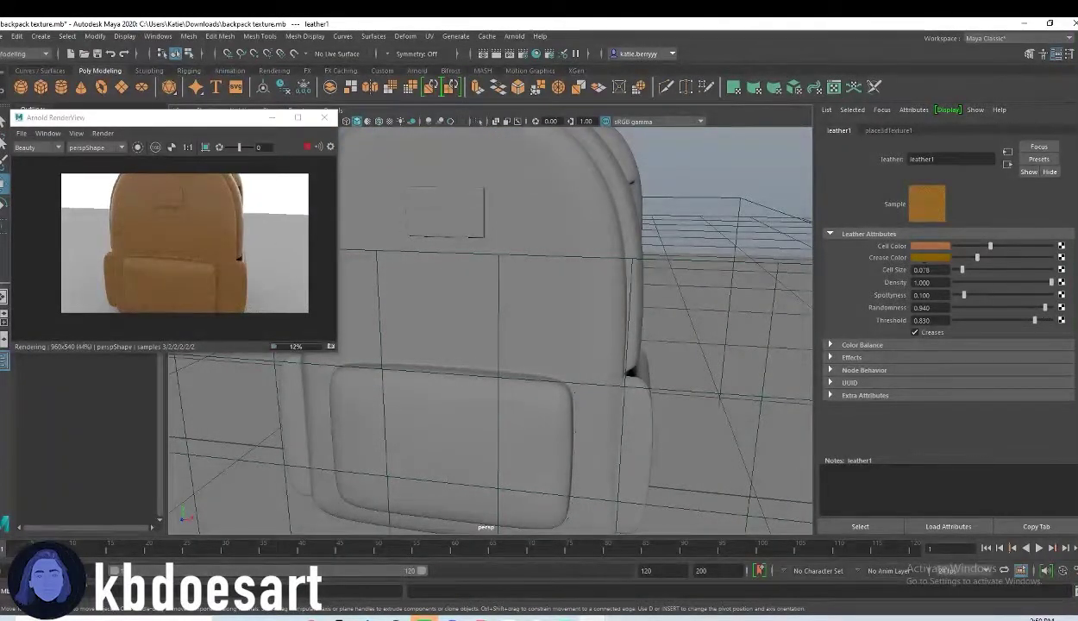
# Step: Change the leather texture's crease color to light blue and its cell color to a darker blue
pyautogui.click(929, 258)
pyautogui.moveTo(899, 285); pyautogui.dragTo(940, 287)
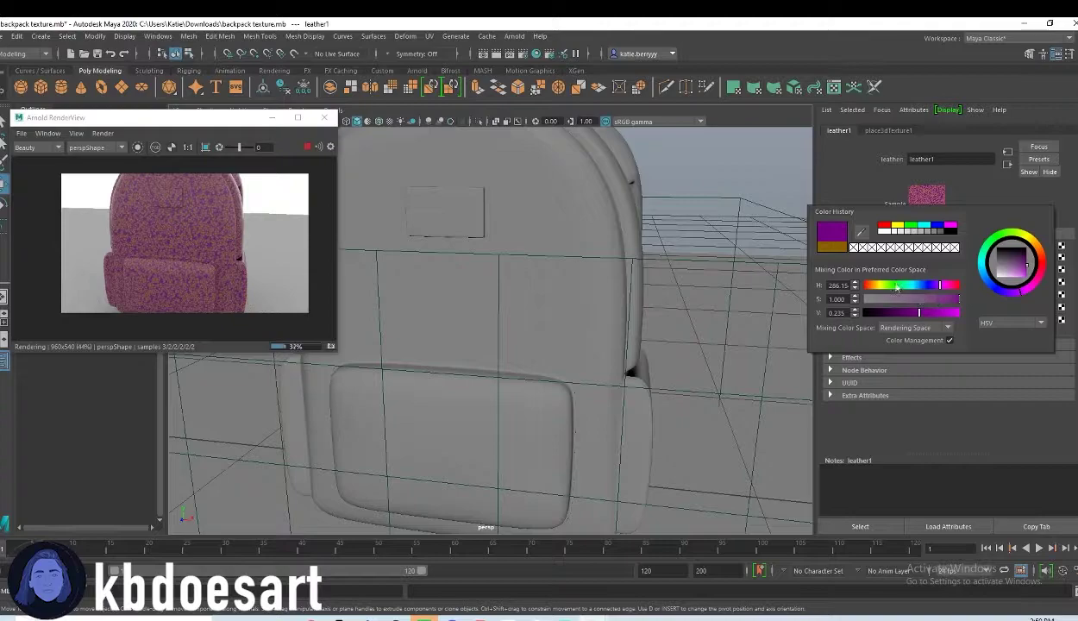
pyautogui.moveTo(897, 287); pyautogui.dragTo(942, 318)
pyautogui.click(921, 298)
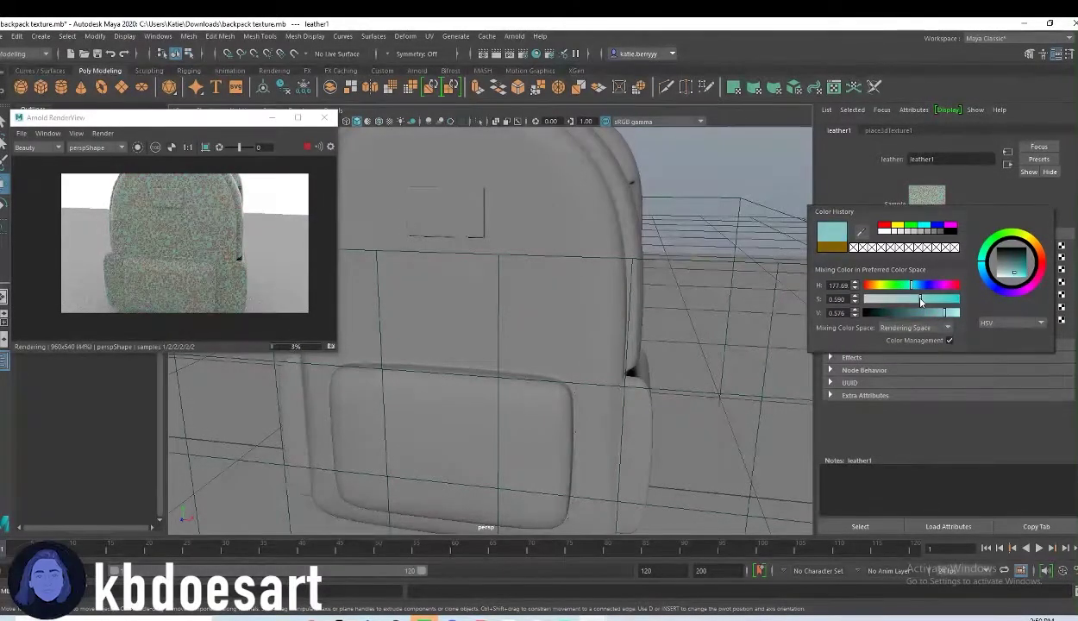
pyautogui.moveTo(911, 286); pyautogui.dragTo(953, 315)
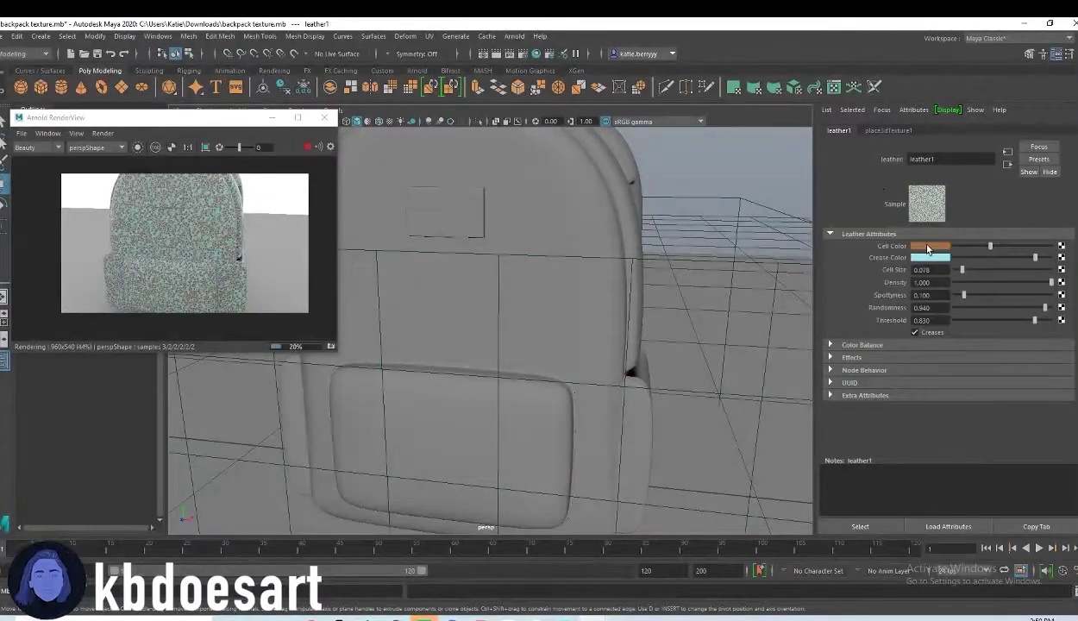
pyautogui.click(927, 247)
pyautogui.click(919, 274)
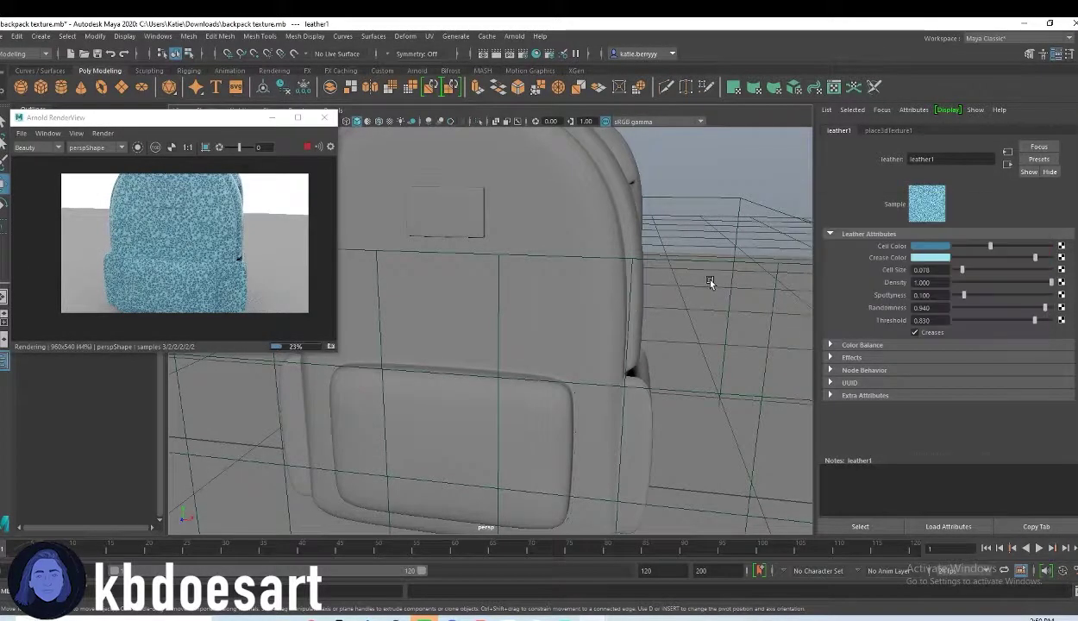
# Step: Switch the backpack to face selection and select all faces of the small rectangular patch on its front
pyautogui.scroll(-3, 492, 311)
pyautogui.moveTo(500, 316)
pyautogui.keyDown('alt'); pyautogui.mouseDown()
pyautogui.moveTo(566, 303)
pyautogui.moveTo(500, 305)
pyautogui.mouseUp(); pyautogui.keyUp('alt')
pyautogui.click(500, 302)
pyautogui.rightClick(534, 244)
pyautogui.click(533, 273)
pyautogui.scroll(8, 481, 259)
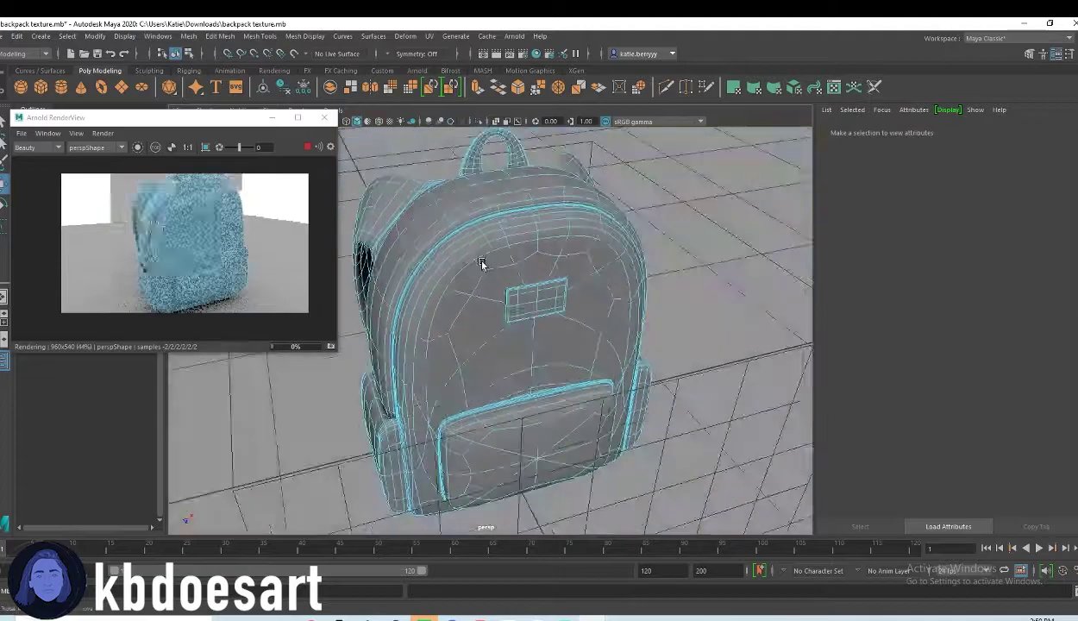
pyautogui.click(552, 302)
pyautogui.scroll(-4, 558, 344)
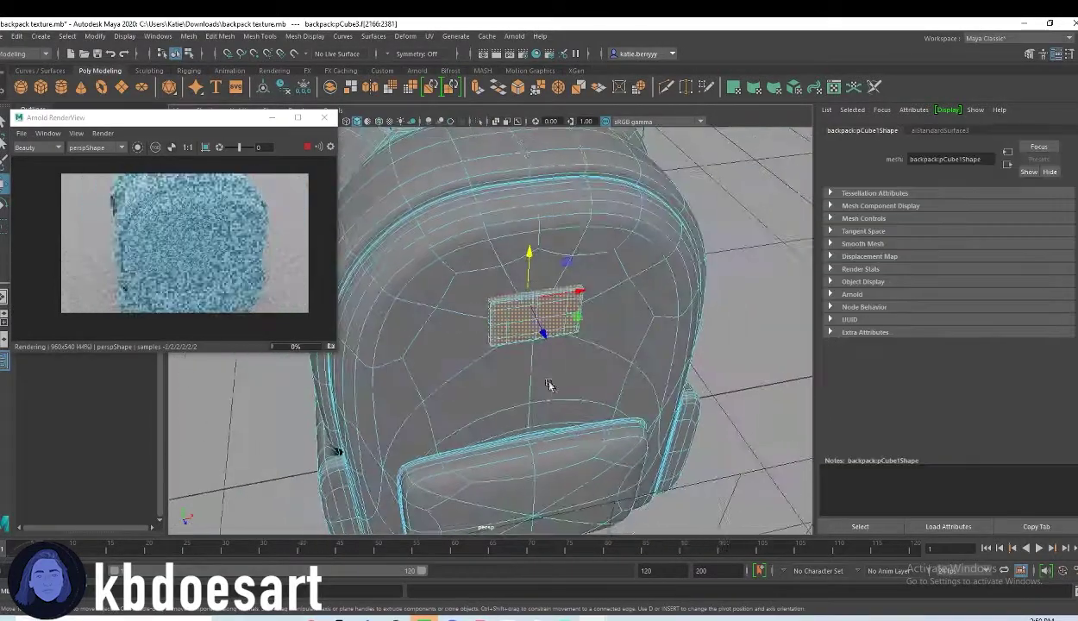
# Step: Select the faces of the backpack's front pocket
pyautogui.keyDown('alt'); pyautogui.moveTo(558, 399); pyautogui.dragTo(634, 363); pyautogui.keyUp('alt')
pyautogui.keyDown('alt'); pyautogui.moveTo(633, 363); pyautogui.dragTo(731, 380, button='right'); pyautogui.keyUp('alt')
pyautogui.keyDown('alt'); pyautogui.moveTo(731, 380); pyautogui.dragTo(551, 351, button='middle'); pyautogui.keyUp('alt')
pyautogui.doubleClick(543, 307)
pyautogui.moveTo(522, 337)
pyautogui.keyDown('alt'); pyautogui.mouseDown()
pyautogui.moveTo(556, 361)
pyautogui.moveTo(510, 368)
pyautogui.moveTo(579, 320)
pyautogui.moveTo(425, 299)
pyautogui.moveTo(590, 255)
pyautogui.moveTo(617, 345)
pyautogui.moveTo(599, 379)
pyautogui.moveTo(426, 435)
pyautogui.moveTo(416, 326)
pyautogui.mouseUp(); pyautogui.keyUp('alt')
pyautogui.moveTo(551, 321); pyautogui.dragTo(561, 329)
# Step: Extend the front pocket's face selection to the narrow faces around its rim
pyautogui.keyDown('alt'); pyautogui.moveTo(631, 382); pyautogui.dragTo(532, 390); pyautogui.keyUp('alt')
pyautogui.keyDown('alt'); pyautogui.moveTo(532, 390); pyautogui.dragTo(695, 354, button='right'); pyautogui.keyUp('alt')
pyautogui.scroll(-8, 697, 355)
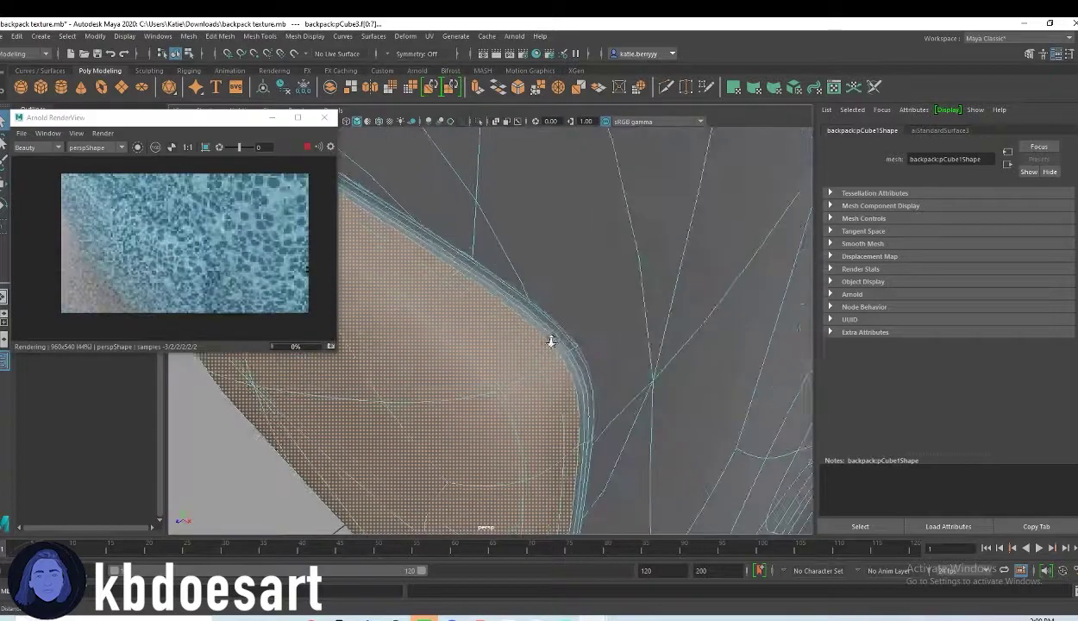
pyautogui.moveTo(442, 252); pyautogui.dragTo(563, 338)
pyautogui.keyDown('shift'); pyautogui.click(562, 338); pyautogui.keyUp('shift')
pyautogui.keyDown('shift'); pyautogui.doubleClick(582, 364); pyautogui.keyUp('shift')
pyautogui.keyDown('shift'); pyautogui.click(579, 348); pyautogui.keyUp('shift')
pyautogui.keyDown('shift'); pyautogui.doubleClick(585, 358); pyautogui.keyUp('shift')
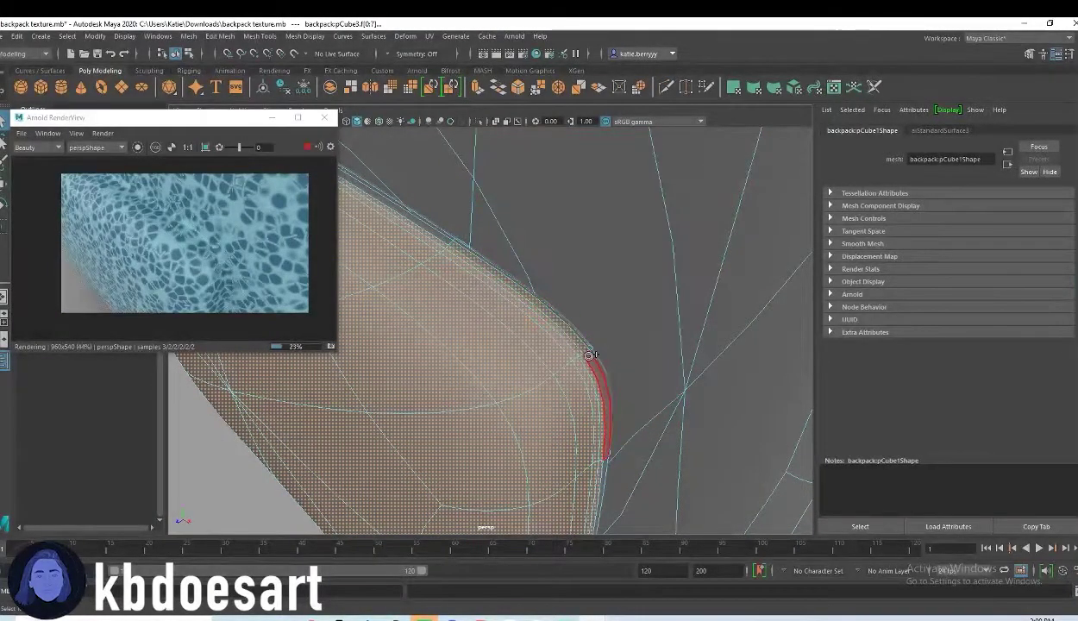
# Step: Try adding face loops on the backpack's side panel to the selection, and undo those additions
pyautogui.keyDown('alt'); pyautogui.moveTo(706, 313); pyautogui.dragTo(589, 326); pyautogui.keyUp('alt')
pyautogui.keyDown('alt'); pyautogui.moveTo(589, 326); pyautogui.dragTo(502, 322, button='right'); pyautogui.keyUp('alt')
pyautogui.keyDown('alt'); pyautogui.moveTo(647, 379); pyautogui.dragTo(543, 378); pyautogui.keyUp('alt')
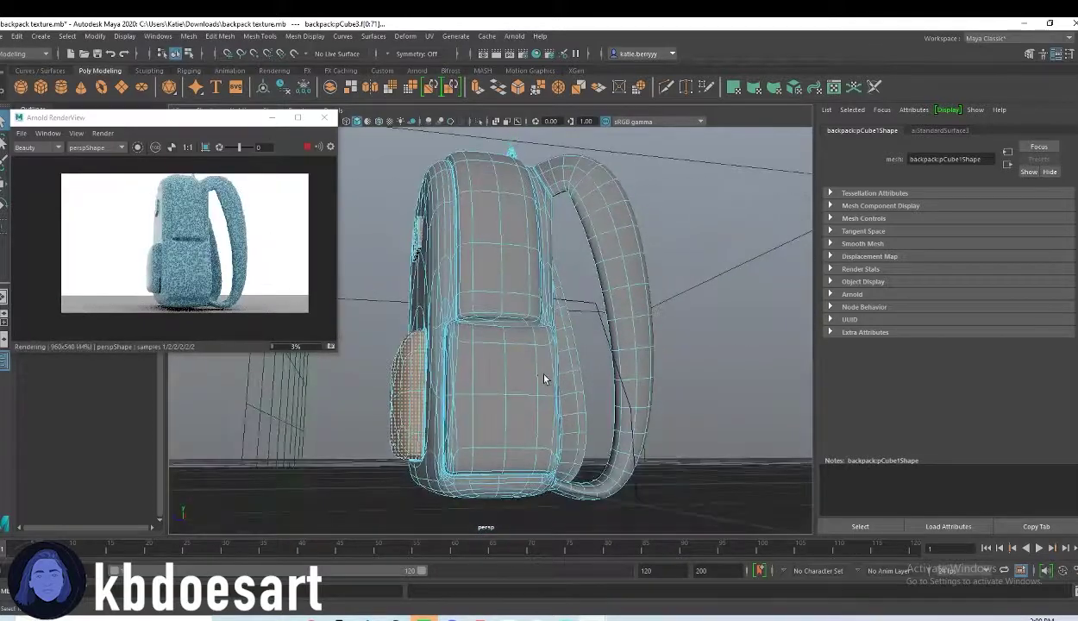
pyautogui.keyDown('shift'); pyautogui.click(489, 275); pyautogui.keyUp('shift')
pyautogui.keyDown('alt'); pyautogui.moveTo(498, 279); pyautogui.dragTo(468, 354); pyautogui.keyUp('alt')
pyautogui.keyDown('shift'); pyautogui.doubleClick(488, 337); pyautogui.keyUp('shift')
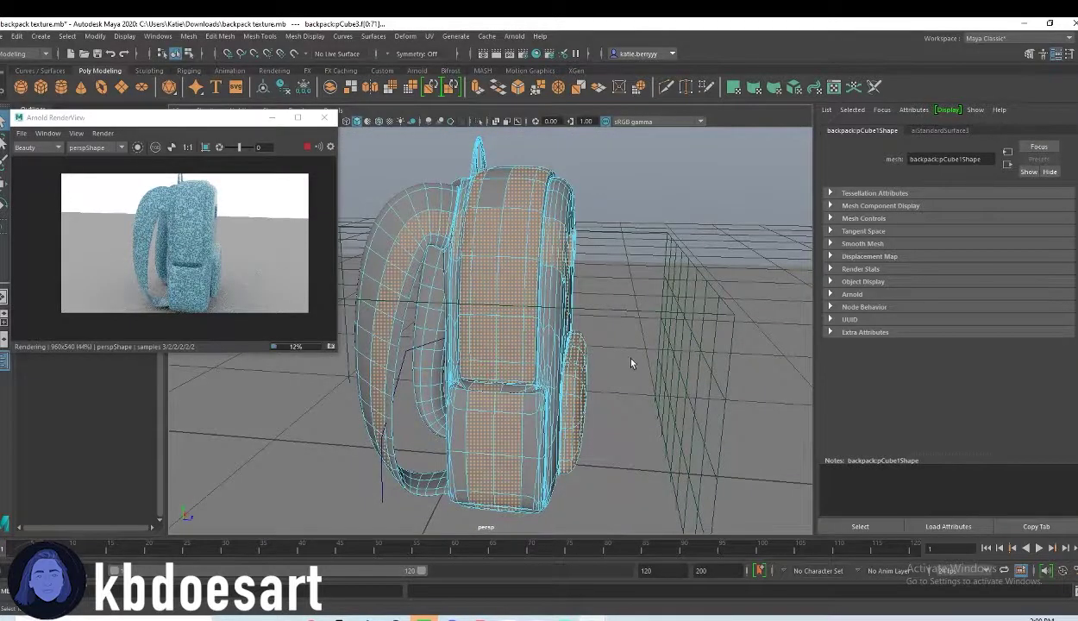
pyautogui.hotkey('ctrl', 'z')
pyautogui.hotkey('ctrl', 'z')
# Step: Add the faces of the carry handle at the top of the backpack to the face selection
pyautogui.keyDown('alt'); pyautogui.moveTo(561, 216); pyautogui.dragTo(500, 262); pyautogui.keyUp('alt')
pyautogui.keyDown('shift'); pyautogui.doubleClick(541, 379); pyautogui.keyUp('shift')
pyautogui.keyDown('alt'); pyautogui.moveTo(561, 457); pyautogui.dragTo(512, 440); pyautogui.keyUp('alt')
pyautogui.scroll(4, 621, 241)
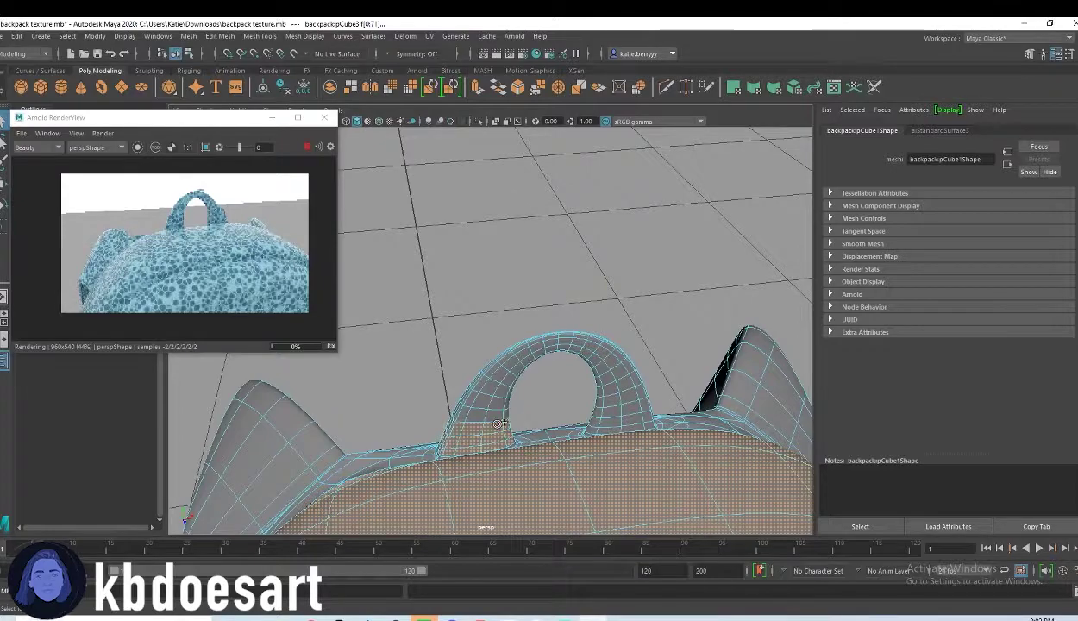
pyautogui.moveTo(507, 412)
pyautogui.mouseDown()
pyautogui.moveTo(470, 407)
pyautogui.moveTo(502, 401)
pyautogui.moveTo(549, 332)
pyautogui.mouseUp()
pyautogui.keyDown('alt'); pyautogui.moveTo(549, 332); pyautogui.dragTo(552, 388); pyautogui.keyUp('alt')
pyautogui.scroll(5, 552, 388)
pyautogui.moveTo(517, 328)
pyautogui.mouseDown()
pyautogui.moveTo(577, 449)
pyautogui.moveTo(621, 496)
pyautogui.mouseUp()
pyautogui.moveTo(621, 495)
pyautogui.keyDown('alt'); pyautogui.mouseDown()
pyautogui.moveTo(576, 392)
pyautogui.moveTo(517, 332)
pyautogui.moveTo(527, 393)
pyautogui.moveTo(484, 390)
pyautogui.moveTo(565, 395)
pyautogui.moveTo(518, 401)
pyautogui.moveTo(659, 375)
pyautogui.moveTo(768, 400)
pyautogui.mouseUp(); pyautogui.keyUp('alt')
# Step: Add the faces of both shoulder straps to the selection, using the side view of the backpack
pyautogui.press('space')
pyautogui.press('space')
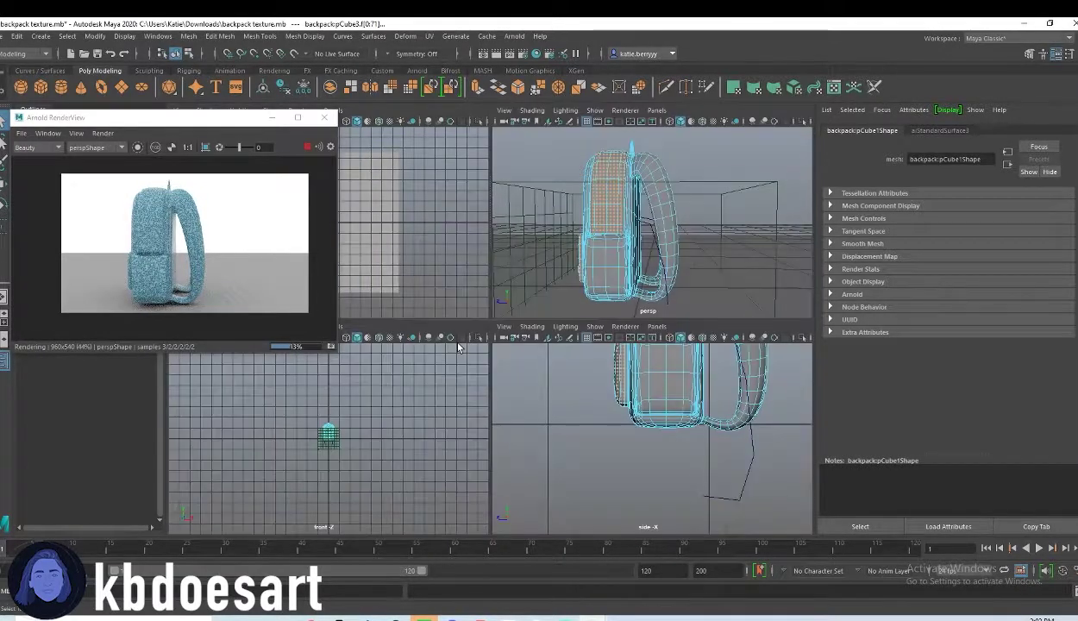
pyautogui.press('space')
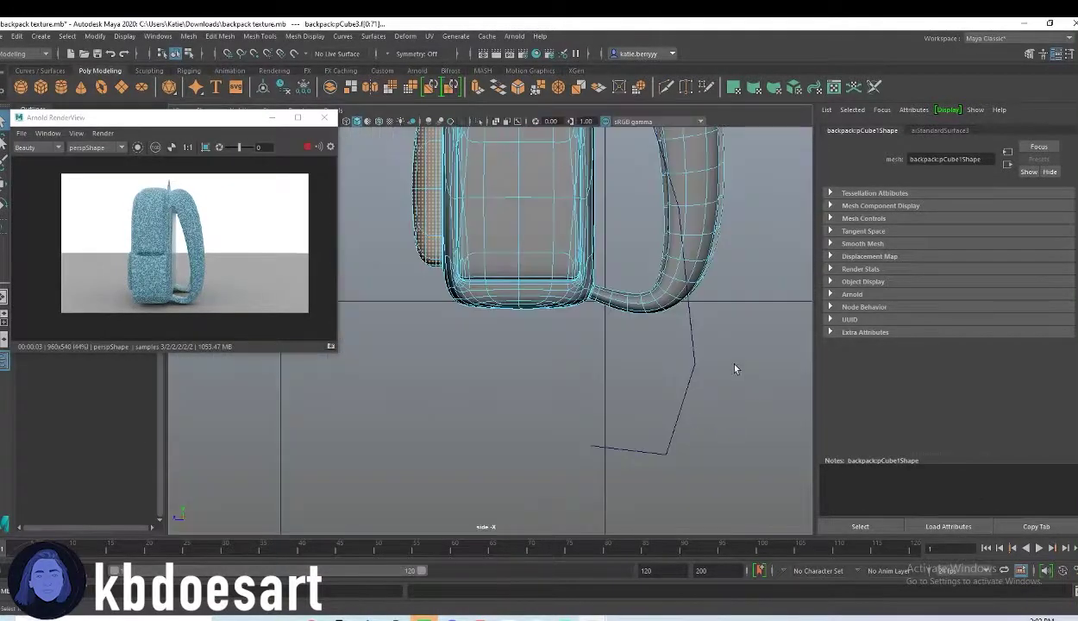
pyautogui.scroll(-5, 624, 301)
pyautogui.keyDown('alt'); pyautogui.moveTo(528, 280); pyautogui.dragTo(517, 322, button='middle'); pyautogui.keyUp('alt')
pyautogui.keyDown('alt'); pyautogui.moveTo(518, 322); pyautogui.dragTo(713, 332, button='right'); pyautogui.keyUp('alt')
pyautogui.keyDown('alt'); pyautogui.moveTo(629, 301); pyautogui.dragTo(719, 412, button='right'); pyautogui.keyUp('alt')
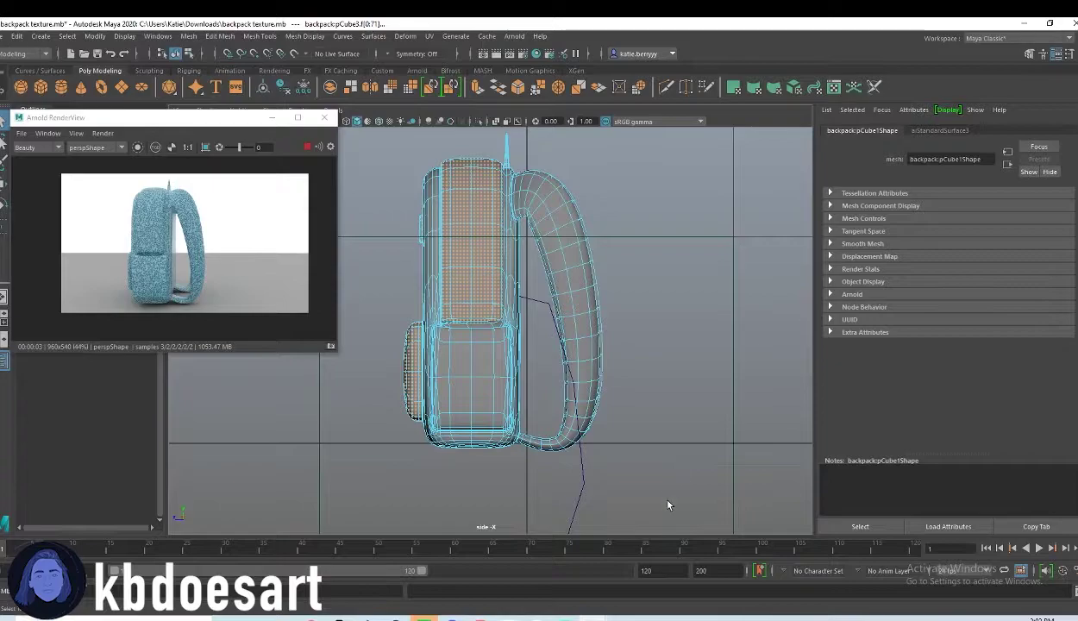
pyautogui.moveTo(668, 503); pyautogui.dragTo(524, 149)
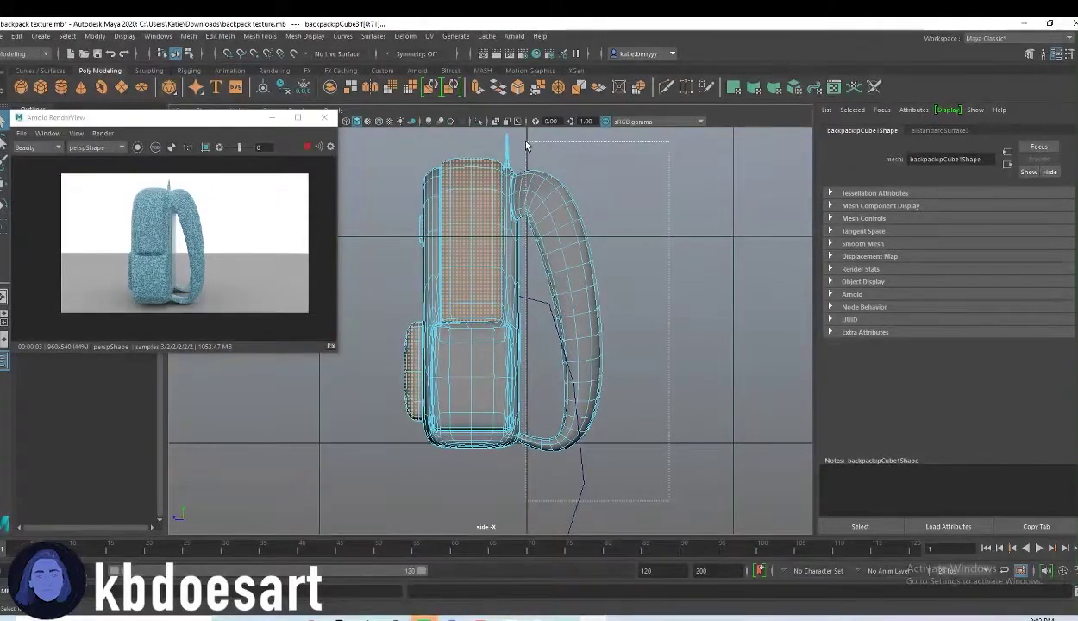
pyautogui.moveTo(526, 147); pyautogui.dragTo(522, 143)
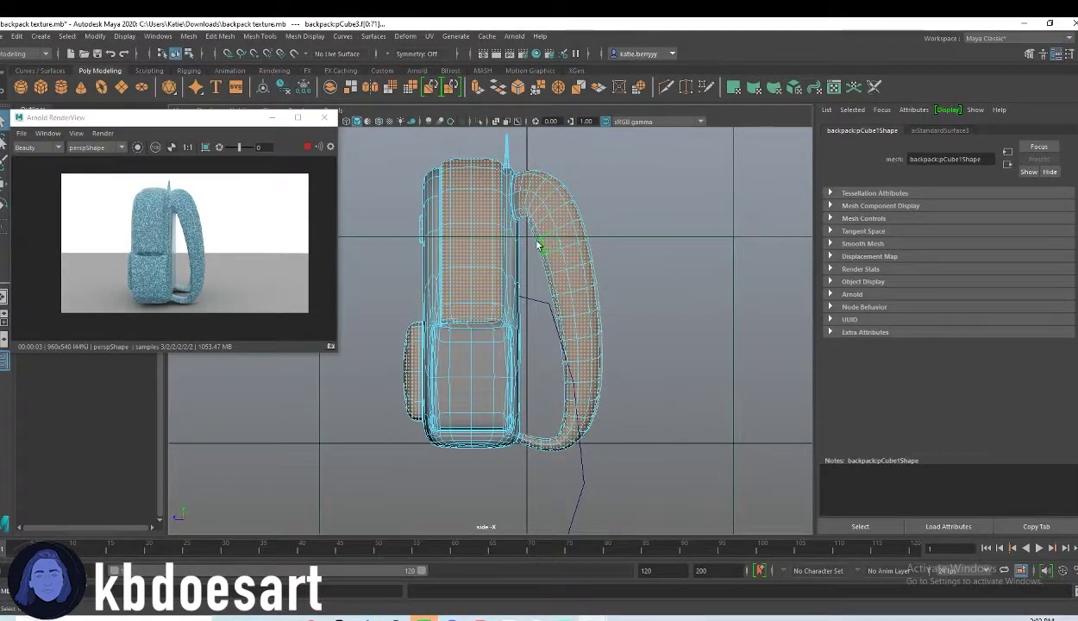
# Step: Add the missing faces at the lower end of the shoulder strap, where it joins the backpack body
pyautogui.press('space')
pyautogui.press('space')
pyautogui.keyDown('alt'); pyautogui.moveTo(538, 414); pyautogui.dragTo(519, 392); pyautogui.keyUp('alt')
pyautogui.keyDown('alt'); pyautogui.moveTo(482, 483); pyautogui.dragTo(466, 407, button='middle'); pyautogui.keyUp('alt')
pyautogui.moveTo(465, 406)
pyautogui.keyDown('alt'); pyautogui.mouseDown()
pyautogui.moveTo(472, 399)
pyautogui.moveTo(469, 433)
pyautogui.moveTo(460, 428)
pyautogui.moveTo(474, 412)
pyautogui.mouseUp(); pyautogui.keyUp('alt')
pyautogui.scroll(-3, 448, 412)
pyautogui.keyDown('alt'); pyautogui.moveTo(438, 414); pyautogui.dragTo(501, 389, button='middle'); pyautogui.keyUp('alt')
pyautogui.keyDown('shift'); pyautogui.click(363, 371); pyautogui.keyUp('shift')
pyautogui.keyDown('shift'); pyautogui.click(366, 414); pyautogui.keyUp('shift')
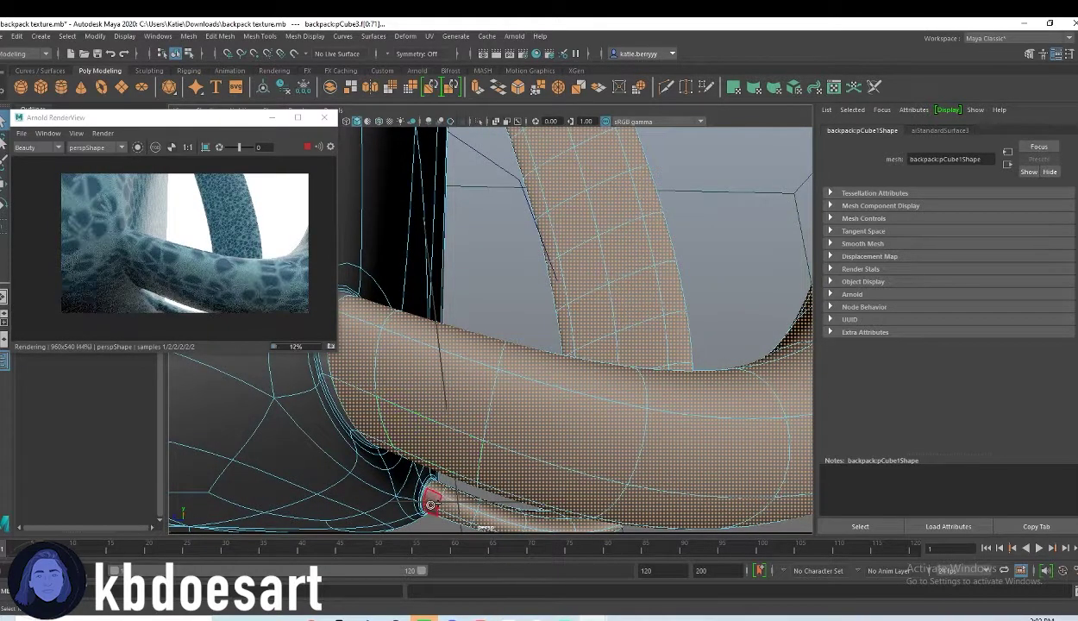
pyautogui.keyDown('shift'); pyautogui.doubleClick(433, 511); pyautogui.keyUp('shift')
pyautogui.hotkey('ctrl', 'z')
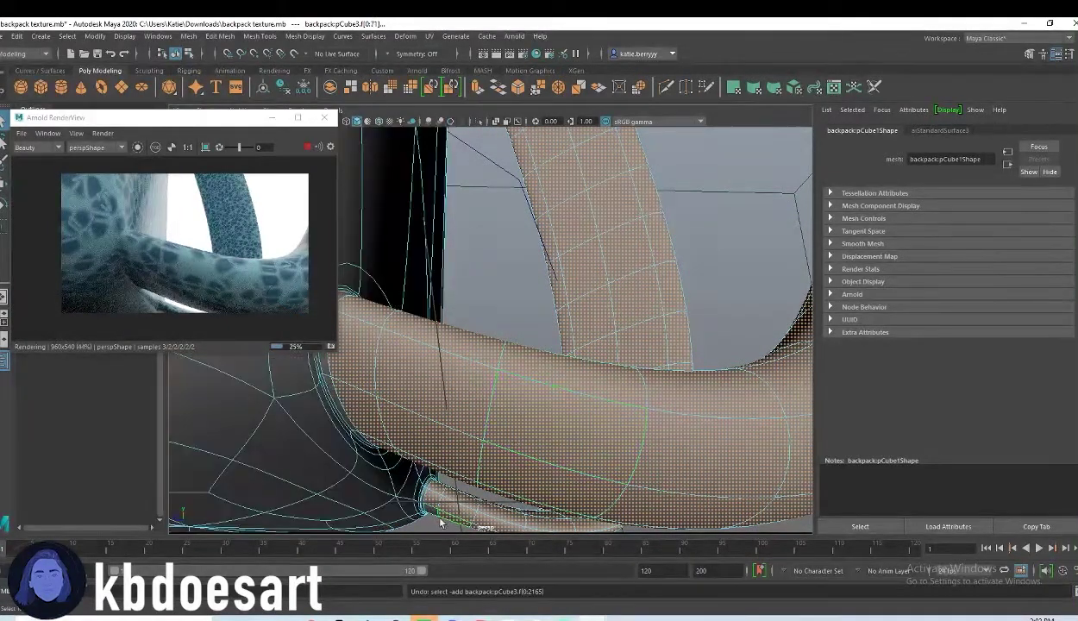
pyautogui.hotkey('ctrl', 'z')
pyautogui.hotkey('ctrl', 'z')
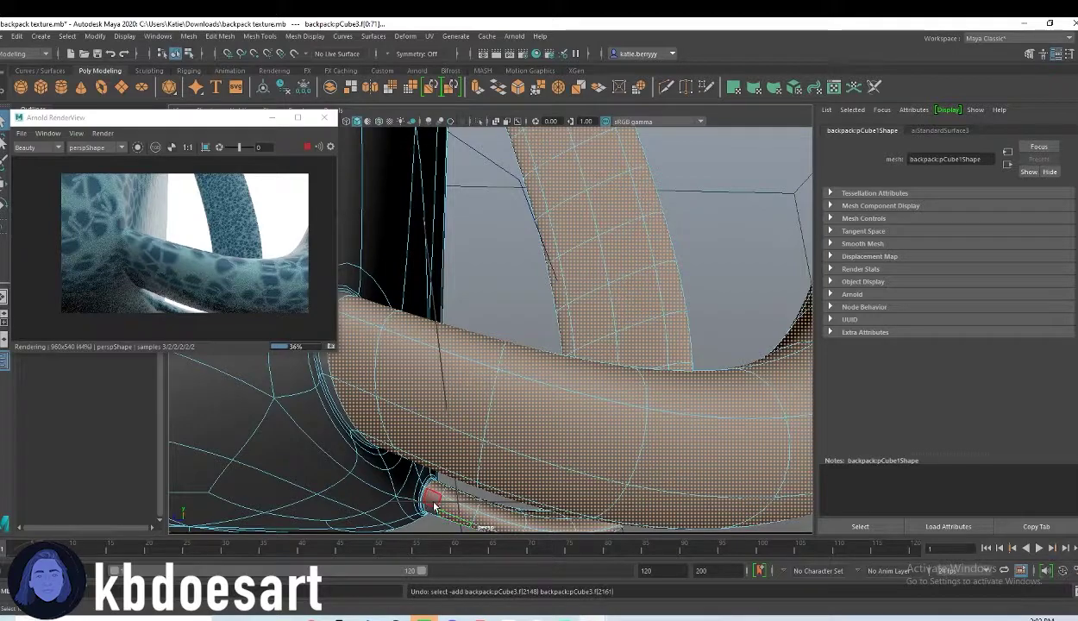
# Step: Add the small end face of the other shoulder strap, near its joint with the body, to the selection
pyautogui.keyDown('shift'); pyautogui.click(434, 506); pyautogui.keyUp('shift')
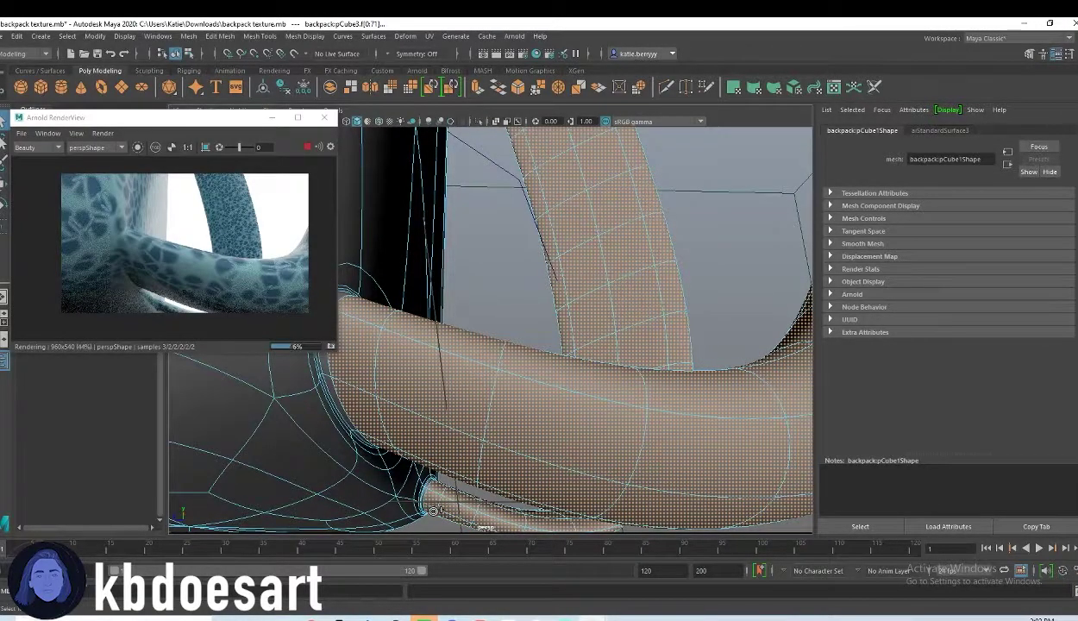
pyautogui.keyDown('alt'); pyautogui.moveTo(586, 319); pyautogui.dragTo(512, 315); pyautogui.keyUp('alt')
pyautogui.press('super')
pyautogui.press('super')
pyautogui.click(512, 319)
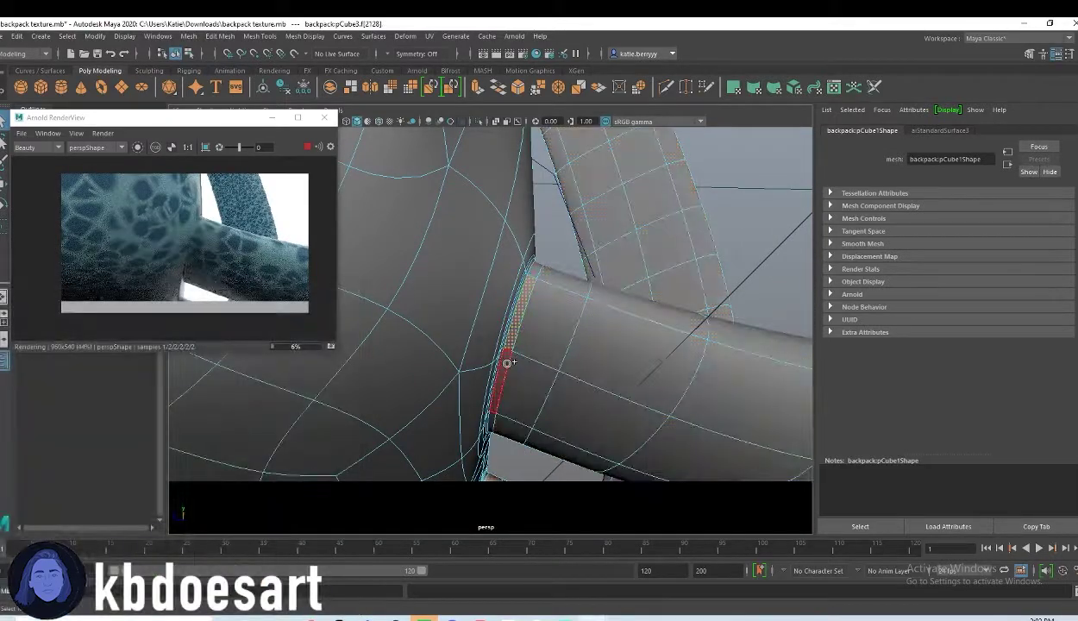
pyautogui.hotkey('ctrl', 'z')
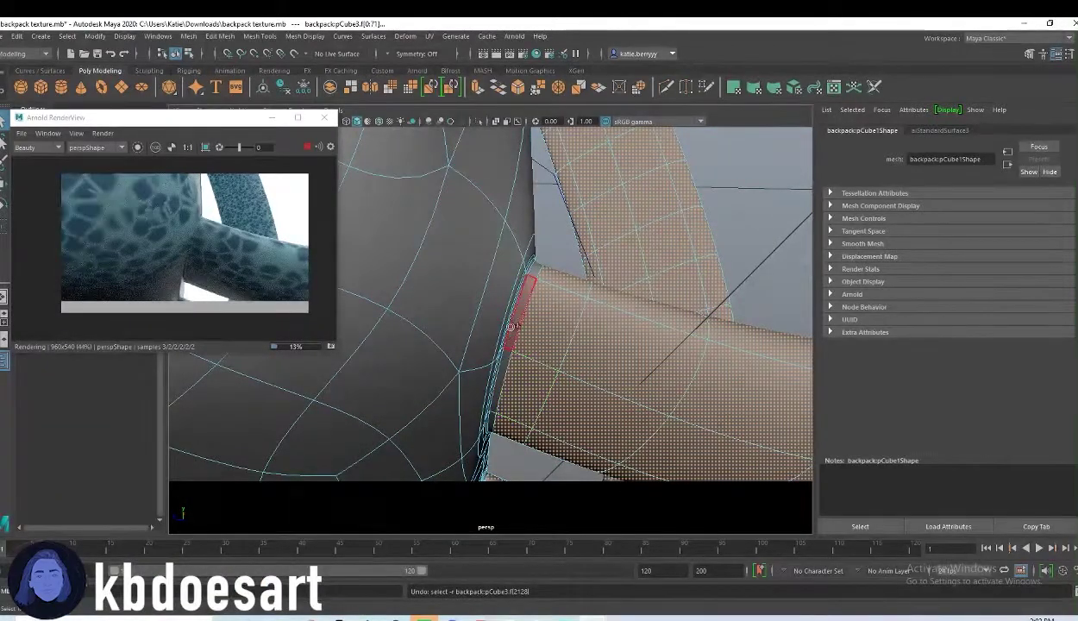
# Step: Assign a new aiStandardSurface material to the selected faces and set its base color to the darker blue from the color history
pyautogui.keyDown('alt'); pyautogui.moveTo(515, 387); pyautogui.dragTo(484, 246); pyautogui.keyUp('alt')
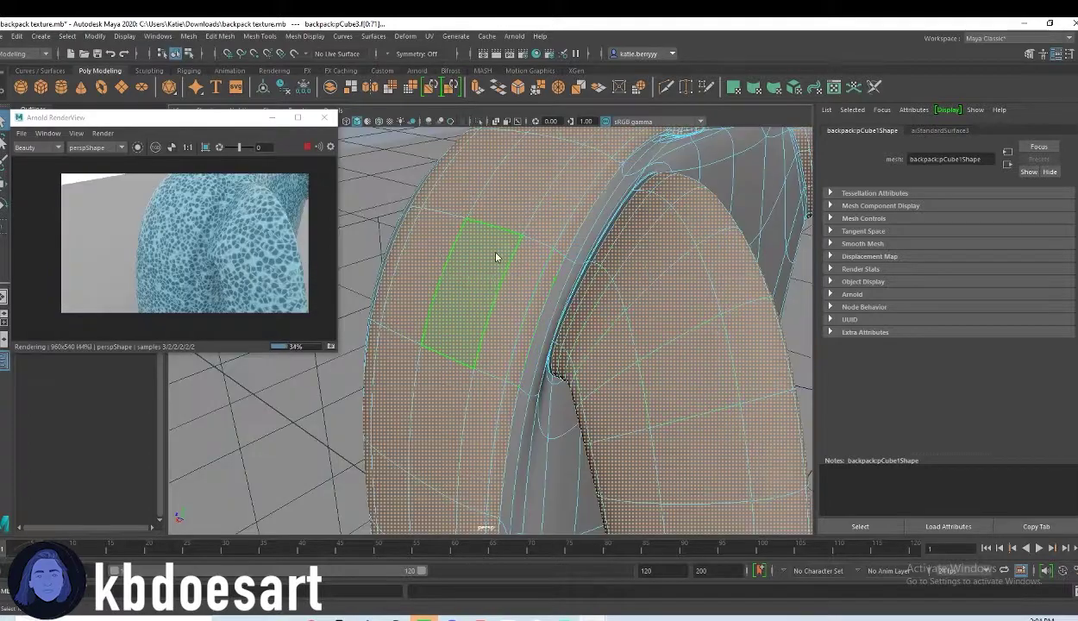
pyautogui.moveTo(483, 246); pyautogui.dragTo(517, 545, button='right')
pyautogui.click(385, 319)
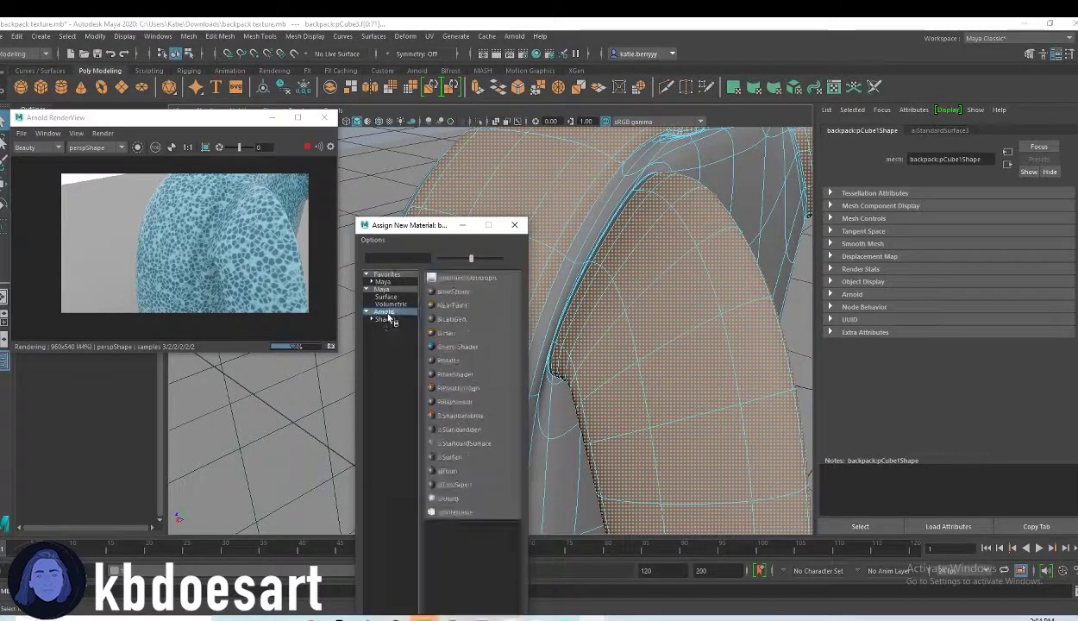
pyautogui.click(464, 443)
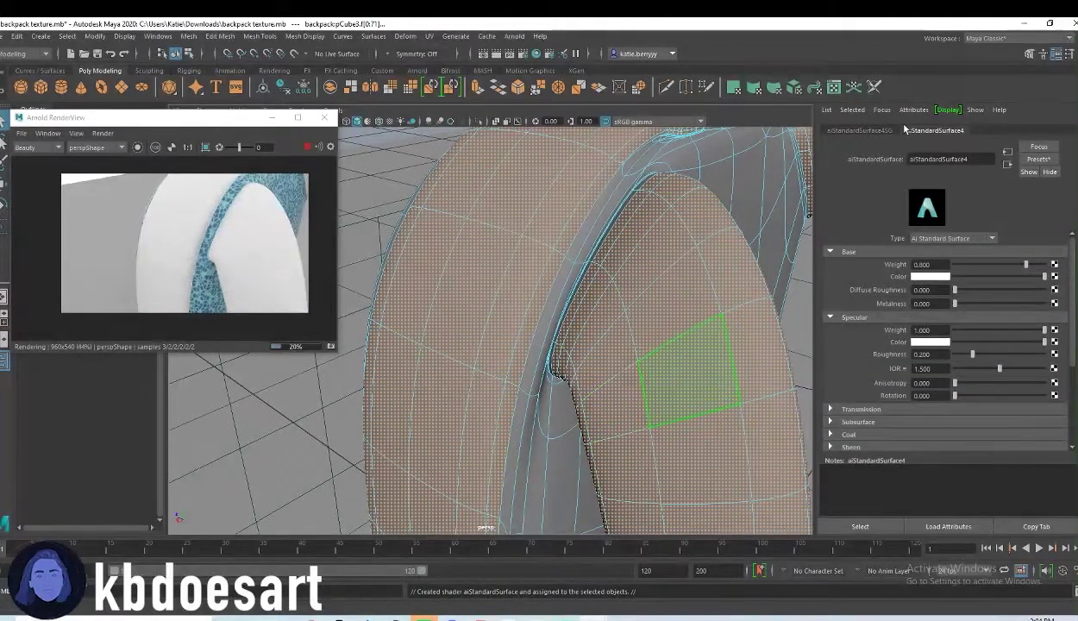
pyautogui.click(935, 276)
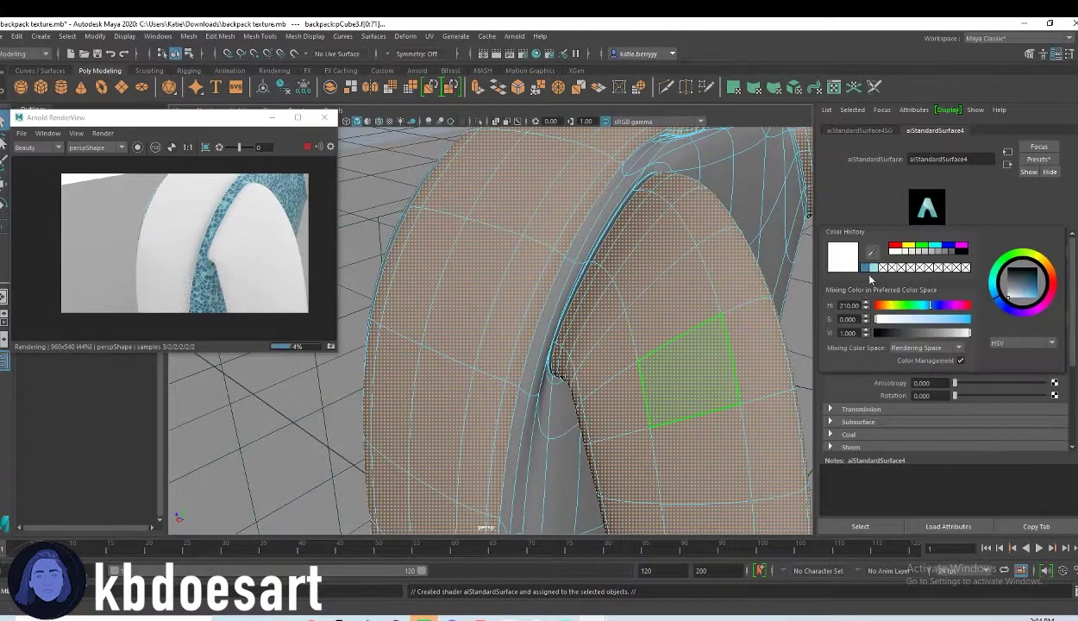
pyautogui.click(871, 268)
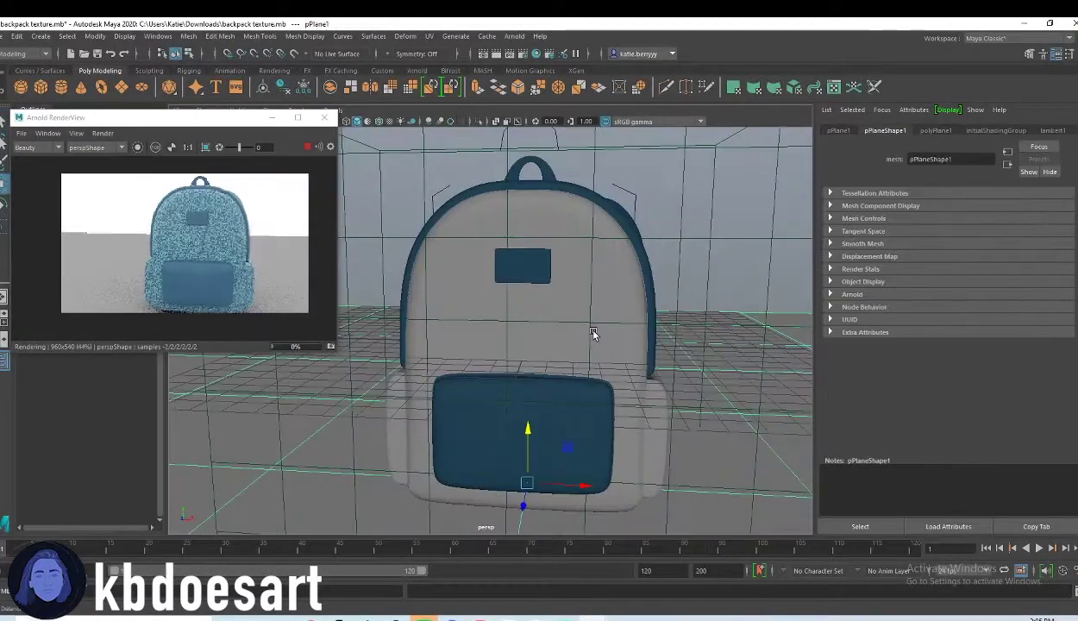
# Step: Set the backpack's aiStandardSurface4 material to a diffuse roughness of 0.130 and a specular roughness of 0.760
pyautogui.keyDown('alt'); pyautogui.moveTo(518, 435); pyautogui.dragTo(526, 444); pyautogui.keyUp('alt')
pyautogui.click(520, 427)
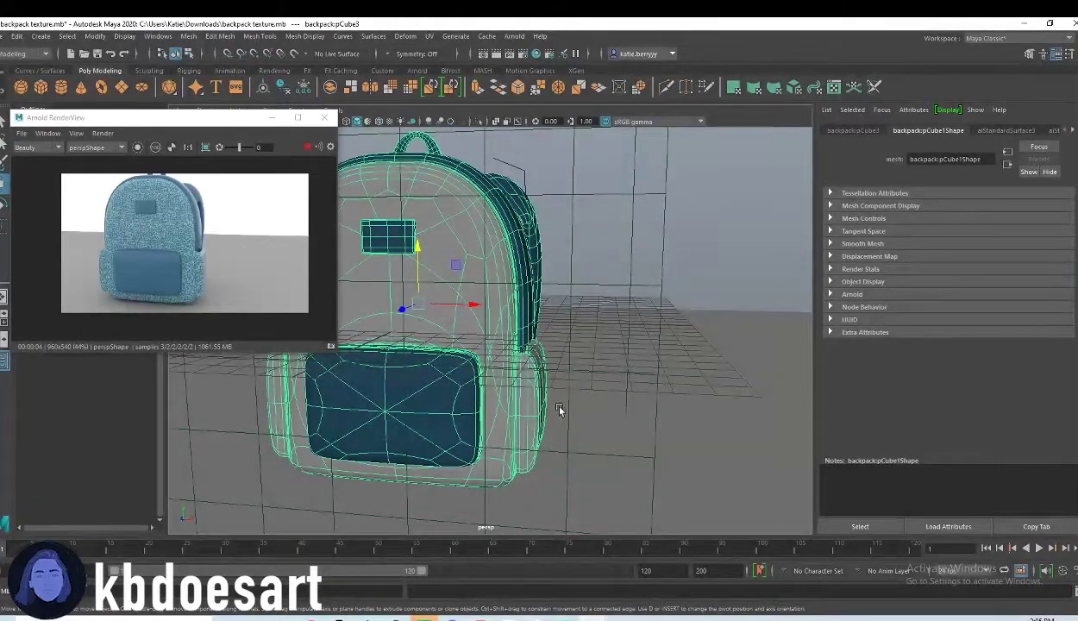
pyautogui.keyDown('alt'); pyautogui.moveTo(575, 409); pyautogui.dragTo(606, 408); pyautogui.keyUp('alt')
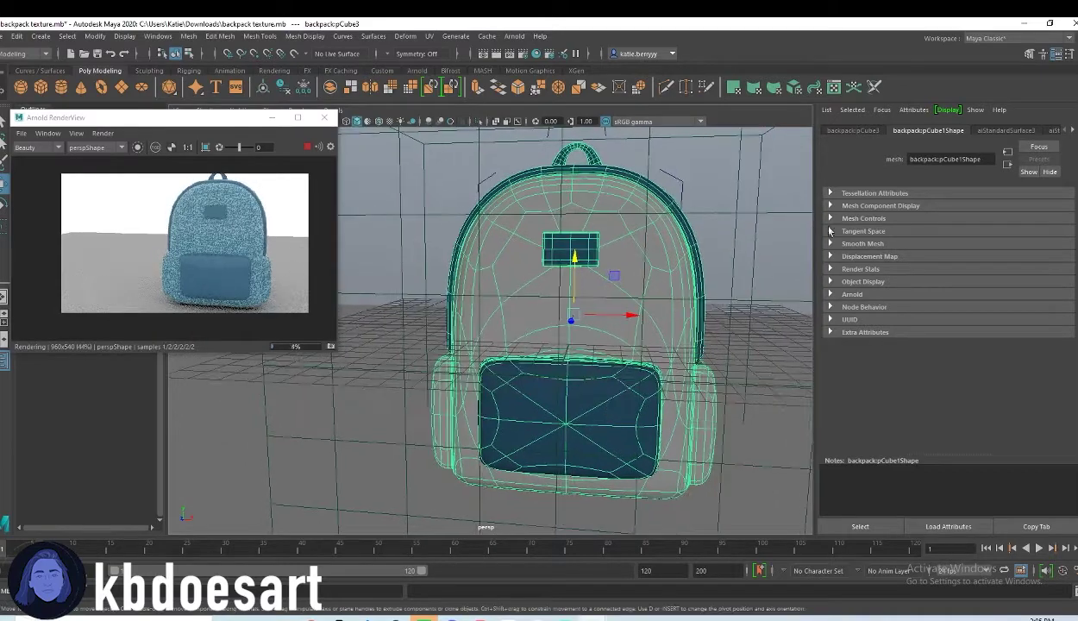
pyautogui.click(1051, 131)
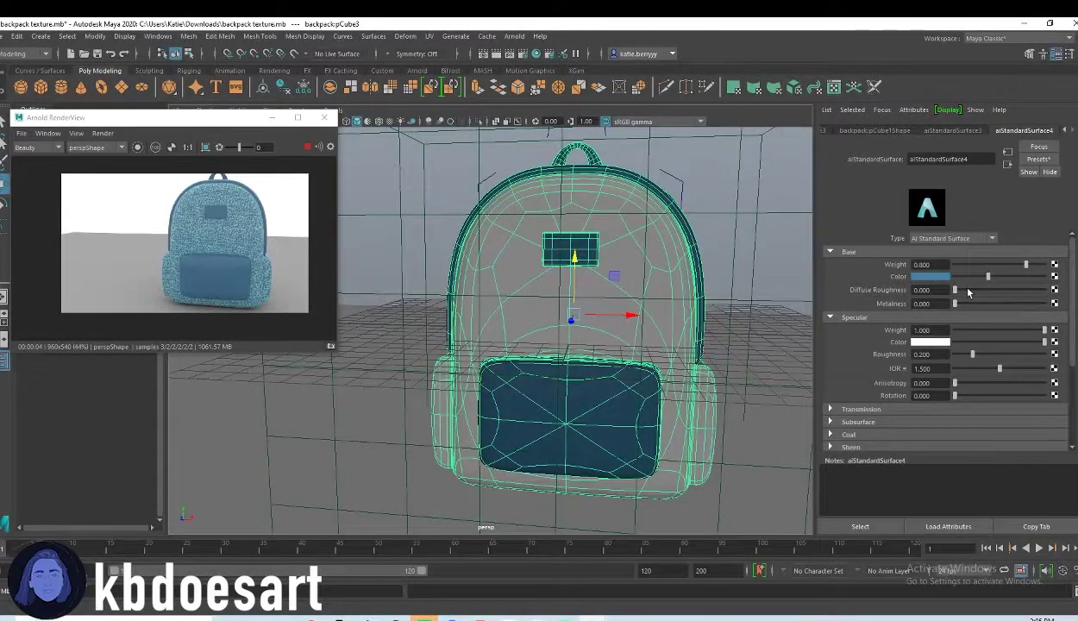
pyautogui.moveTo(967, 292)
pyautogui.mouseDown()
pyautogui.moveTo(990, 284)
pyautogui.moveTo(1025, 298)
pyautogui.moveTo(950, 285)
pyautogui.moveTo(966, 290)
pyautogui.mouseUp()
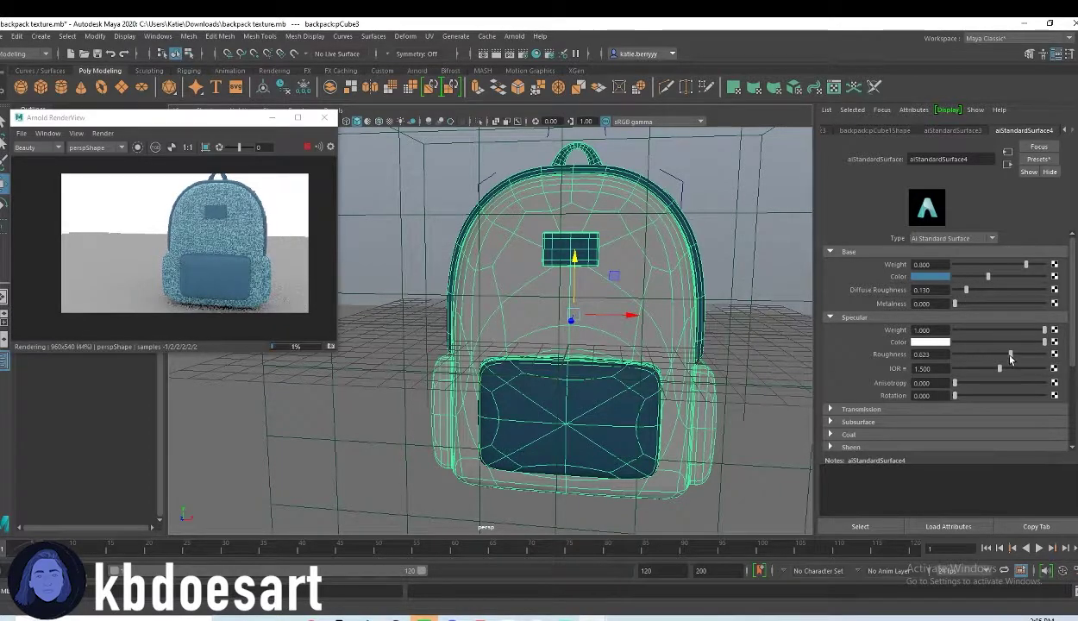
pyautogui.moveTo(987, 355); pyautogui.dragTo(1022, 355)
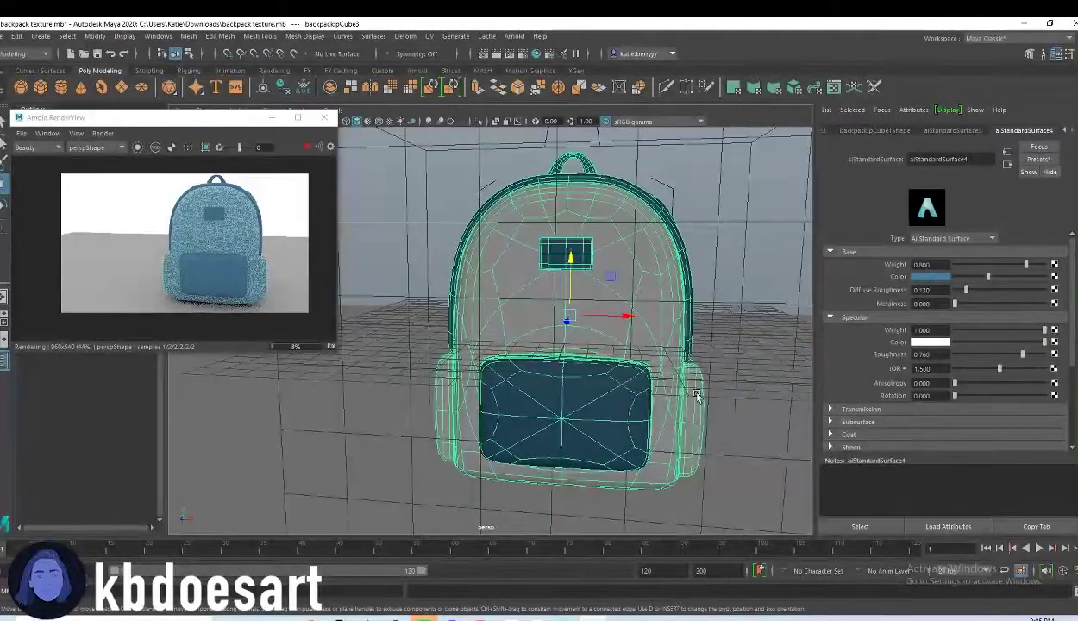
# Step: Assign a new aiStandardSurface material to the ground plane
pyautogui.click(375, 396)
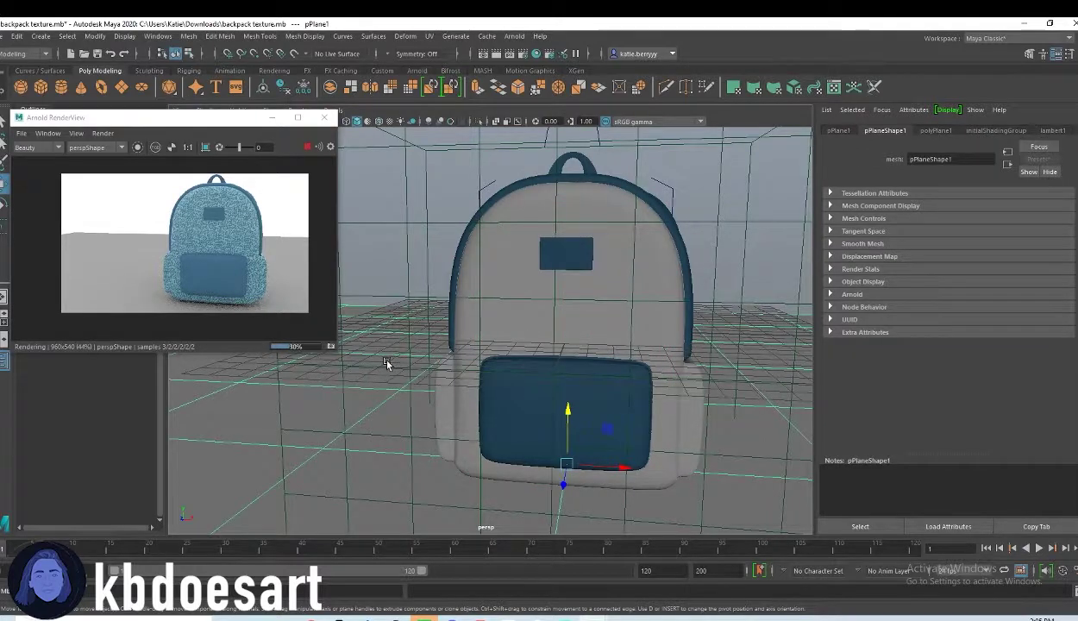
pyautogui.rightClick(386, 362)
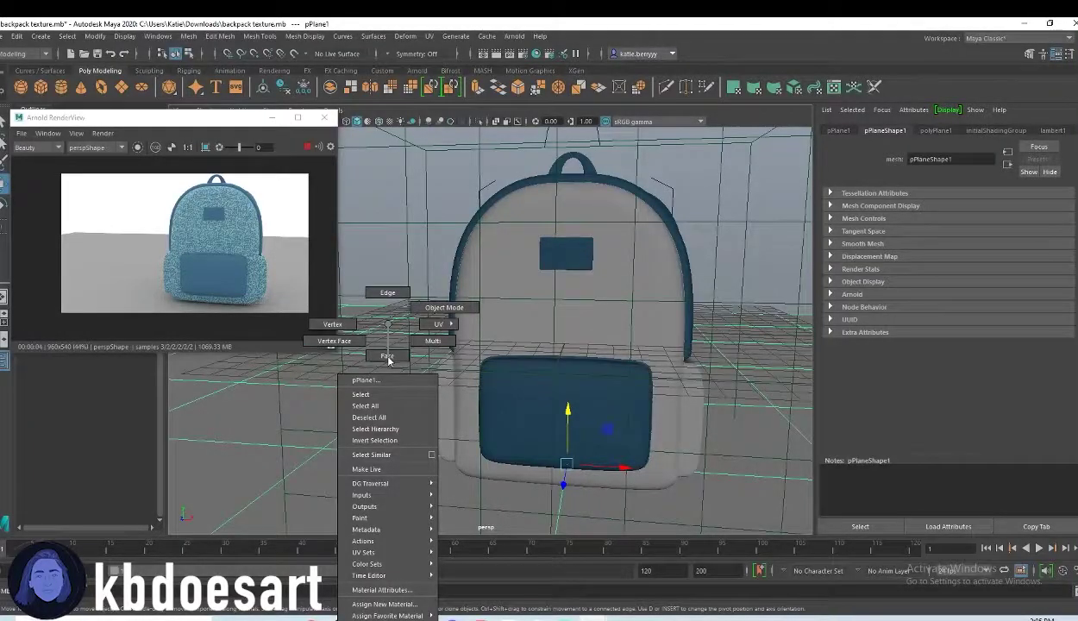
pyautogui.click(384, 604)
pyautogui.click(385, 319)
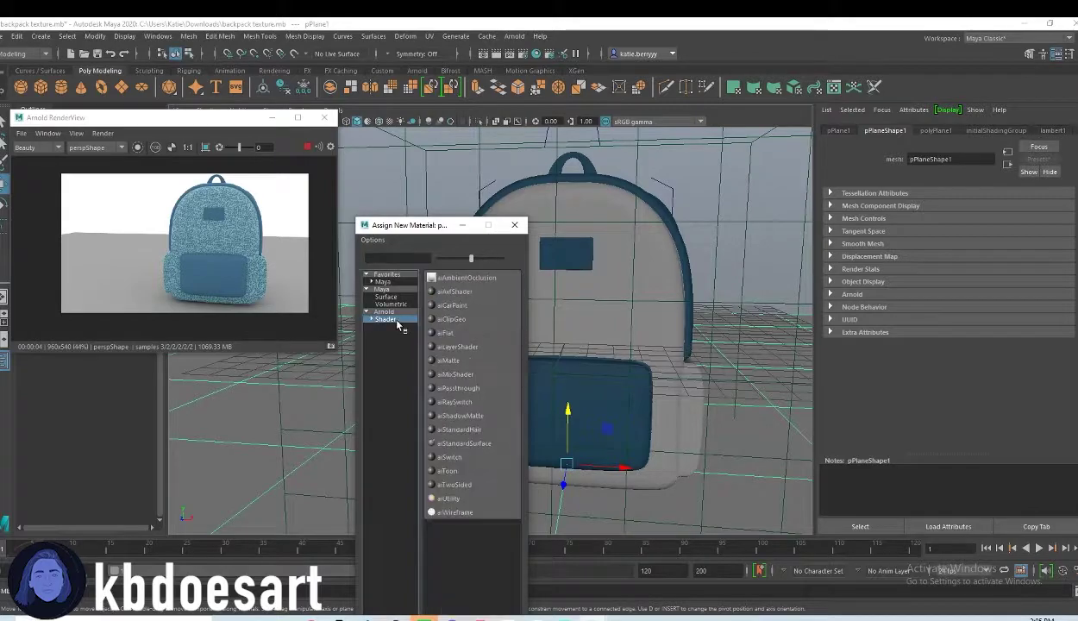
pyautogui.click(463, 444)
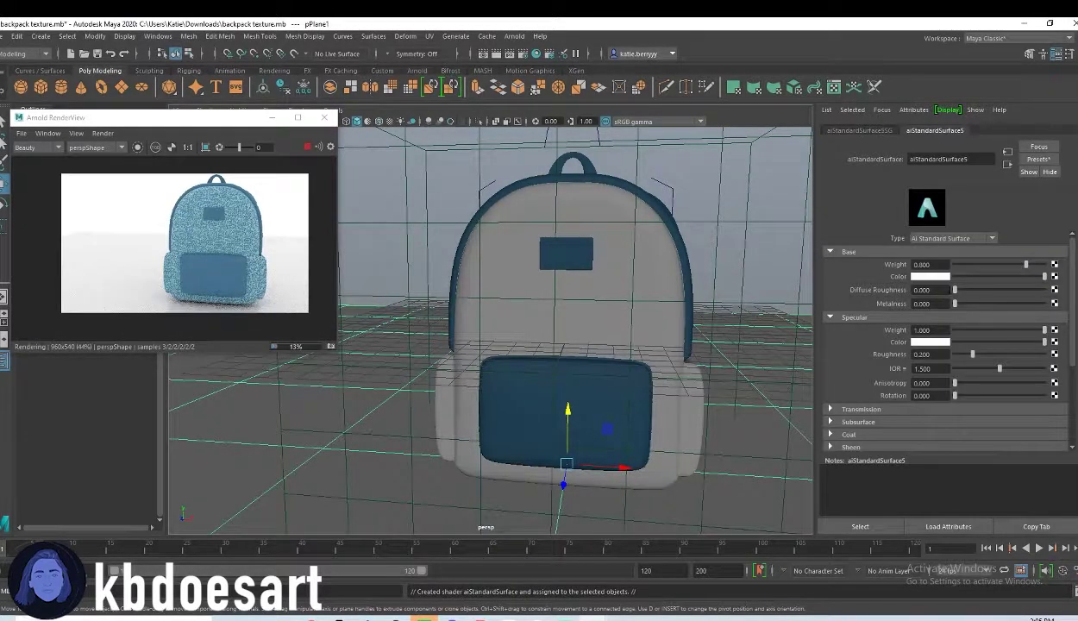
# Step: Connect a Checker texture to the base color of the ground plane's material
pyautogui.click(1054, 275)
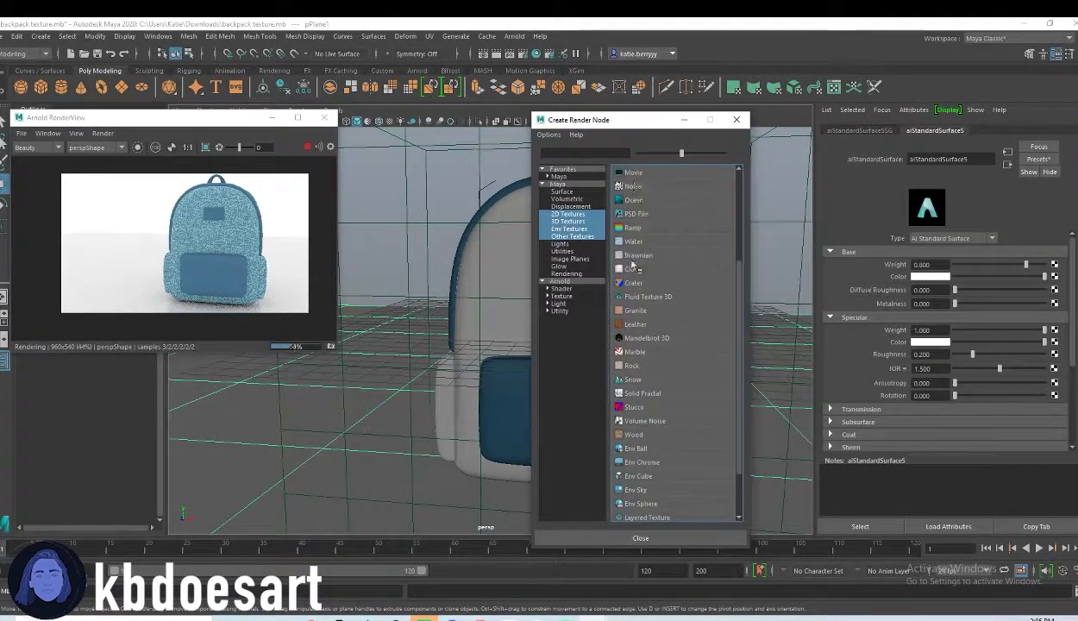
pyautogui.scroll(3, 647, 393)
pyautogui.click(638, 187)
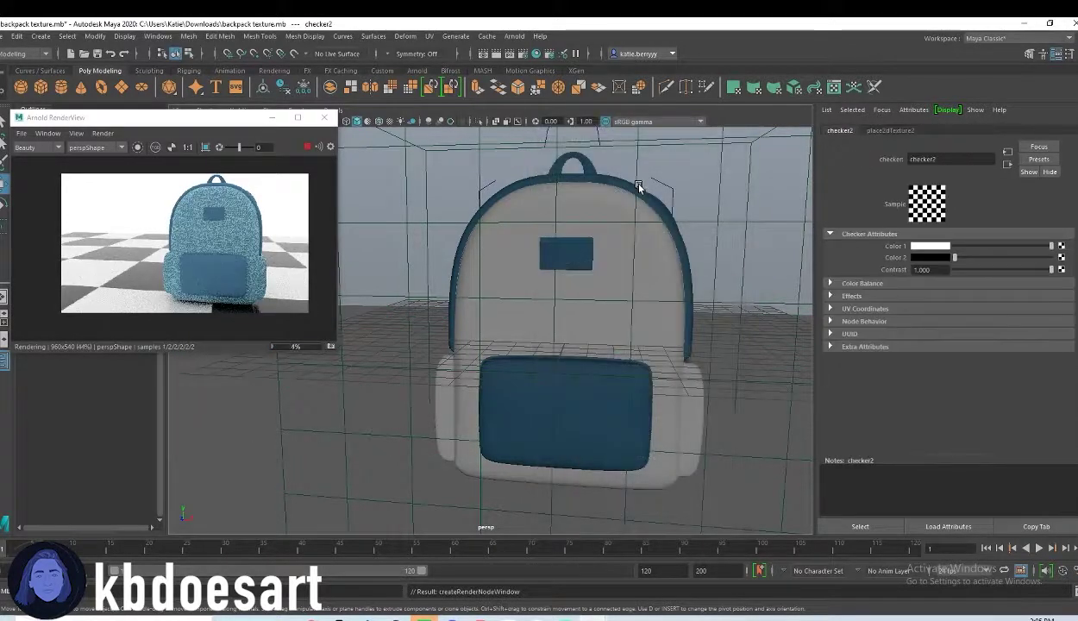
pyautogui.keyDown('alt'); pyautogui.moveTo(719, 390); pyautogui.dragTo(769, 432); pyautogui.keyUp('alt')
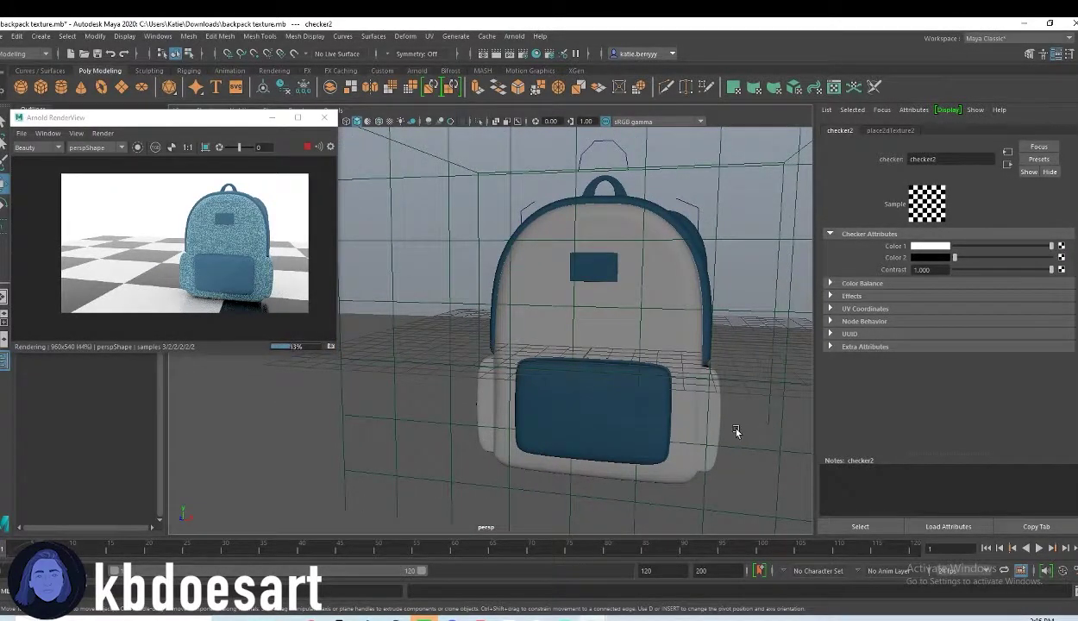